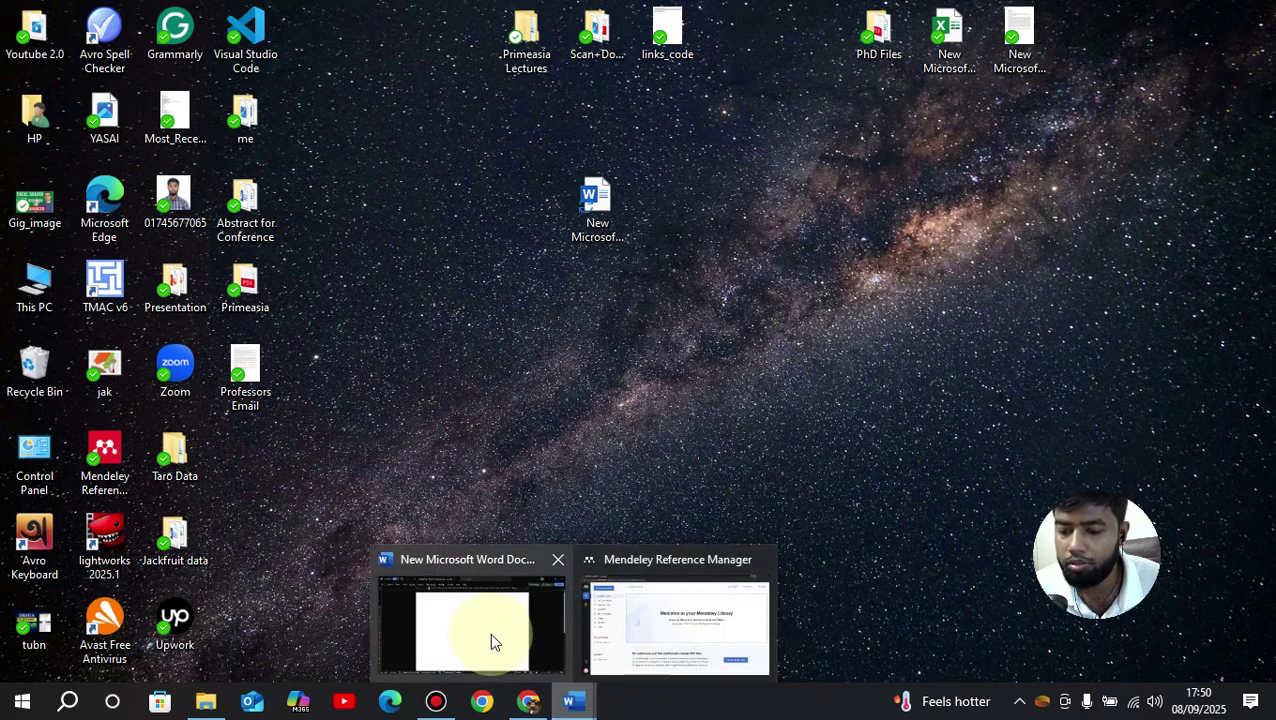
Bring up the blank New Microsoft Word Document from the Word taskbar icon.
{"action": "left_click", "coordinate": [489, 632]}
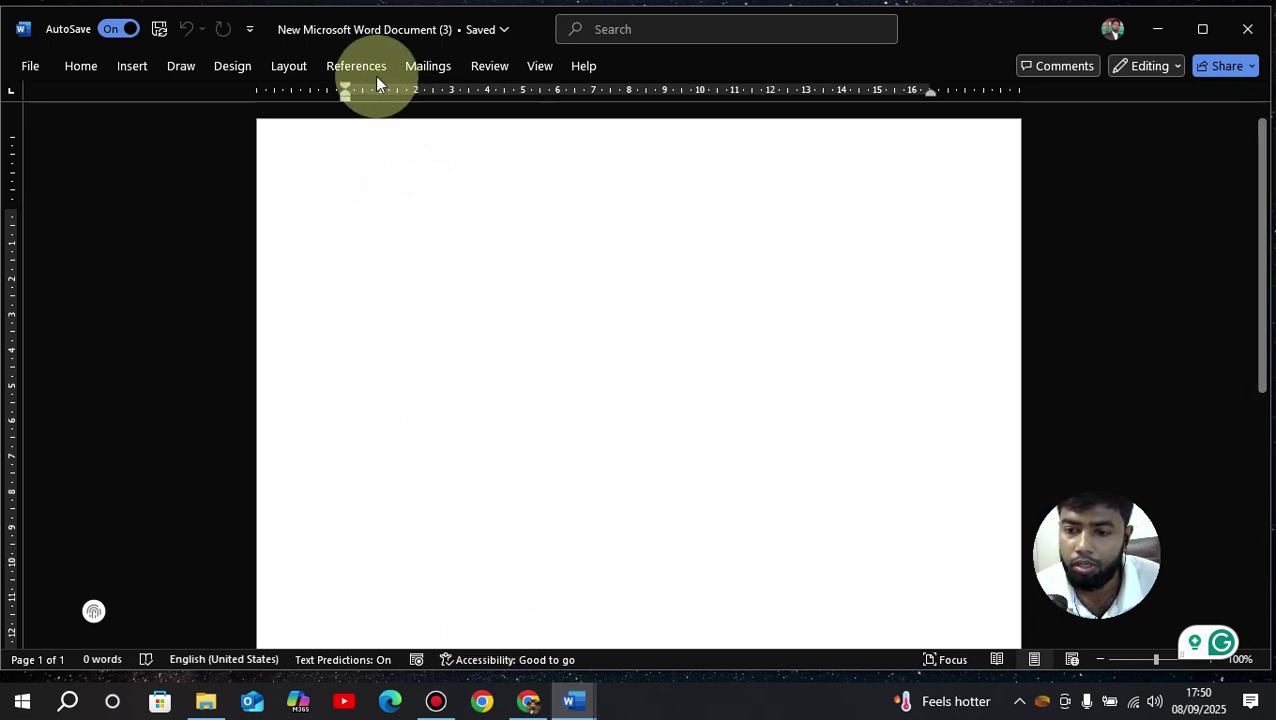
Open Mendeley Cite from the References tab and bring up the empty Mendeley library.
{"action": "left_click", "coordinate": [362, 68]}
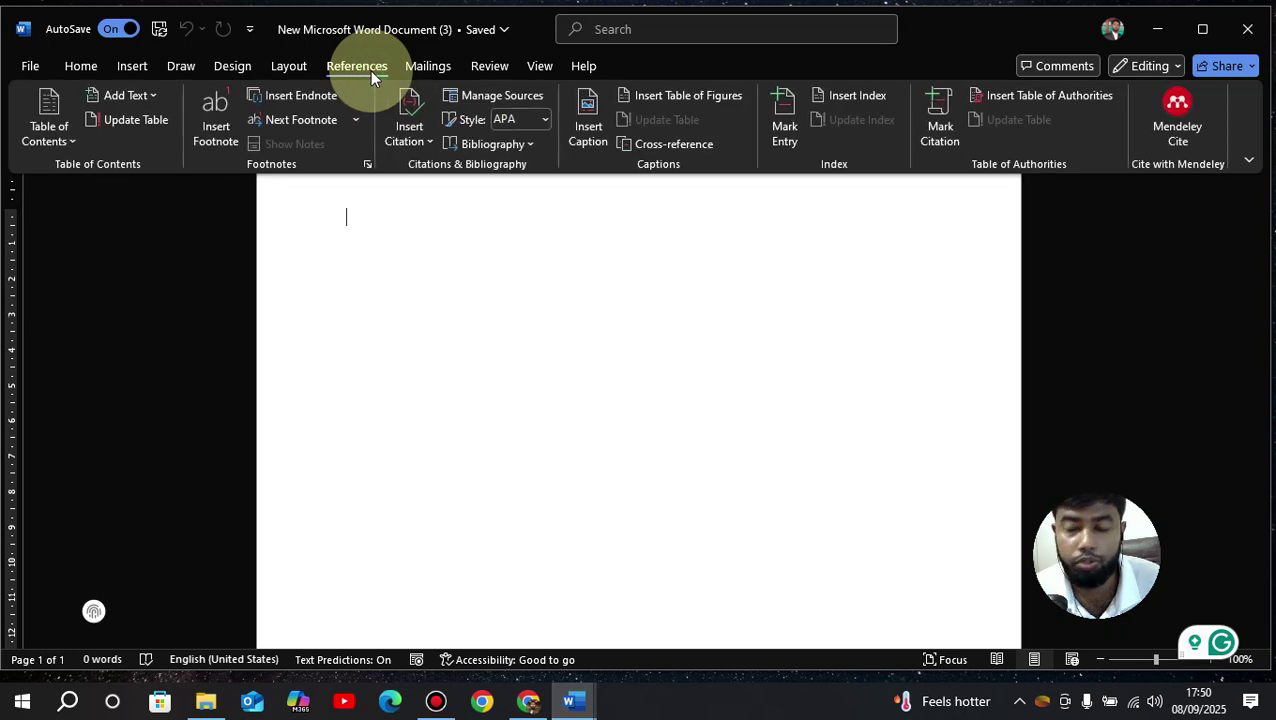
{"action": "left_click", "coordinate": [1180, 122]}
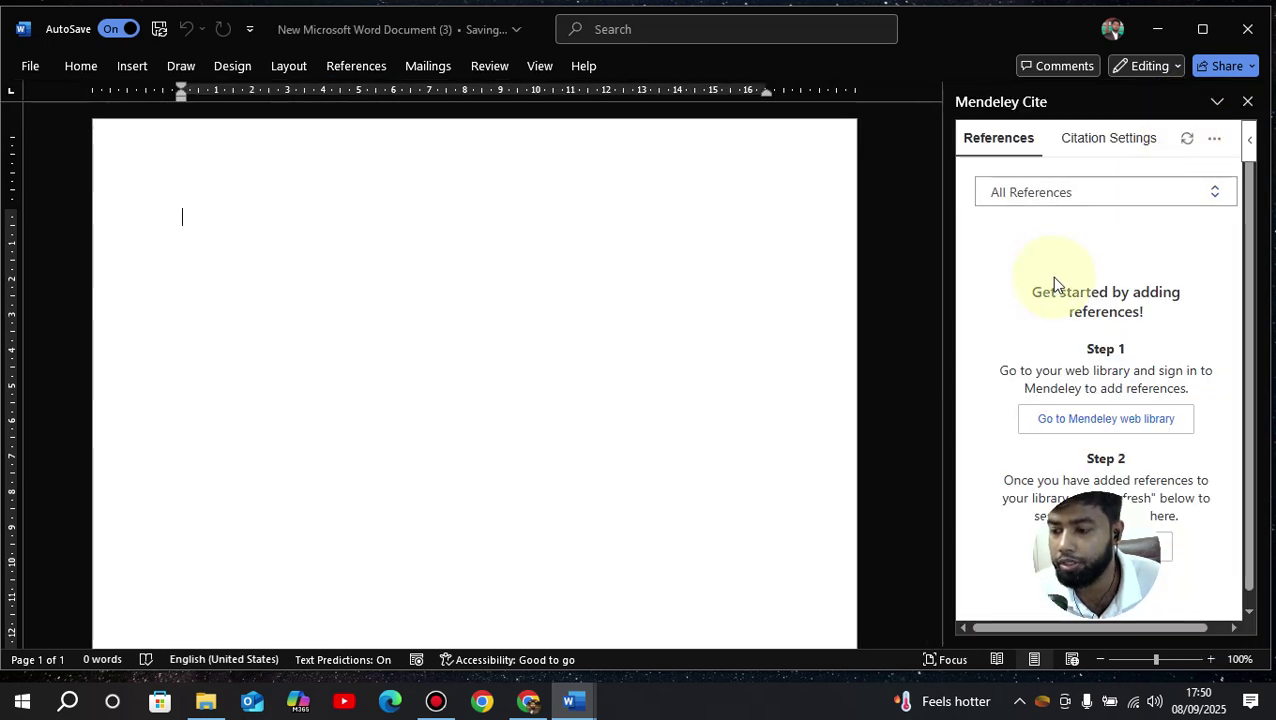
{"action": "scroll", "coordinate": [1005, 450], "scroll_direction": "down", "scroll_amount": 1}
{"action": "scroll", "coordinate": [1015, 450], "scroll_direction": "up", "scroll_amount": 1}
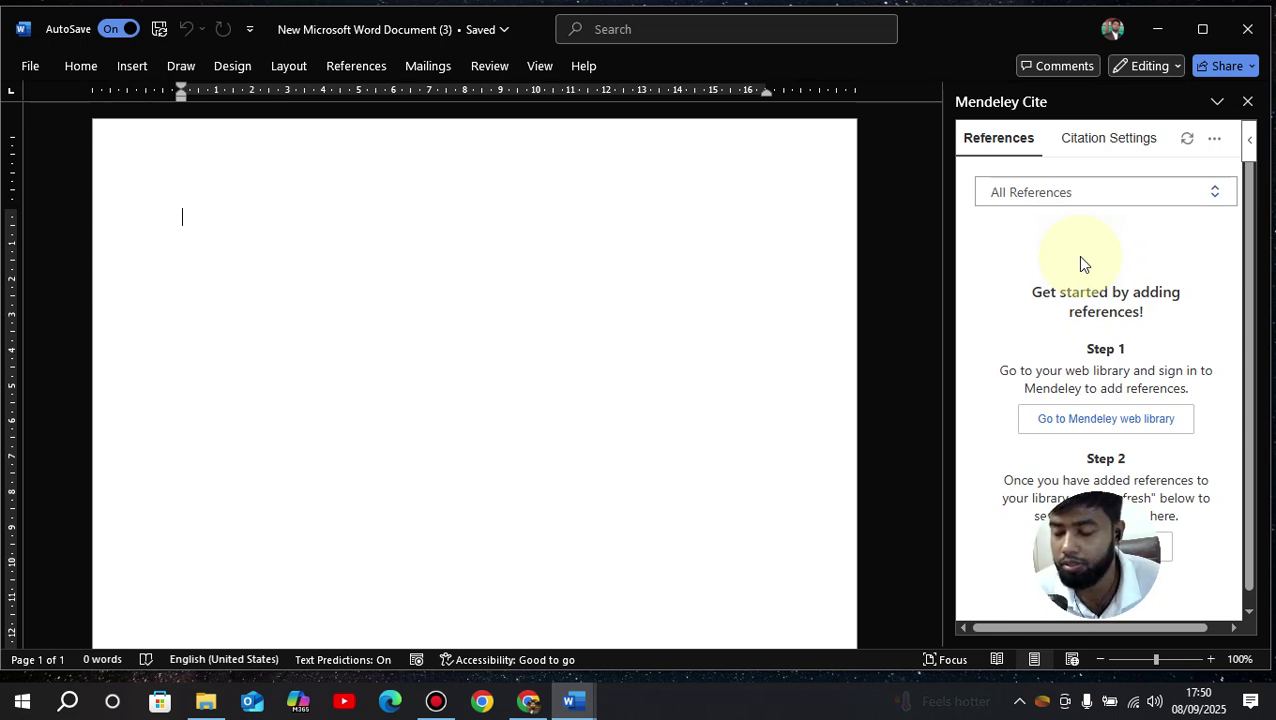
{"action": "scroll", "coordinate": [1092, 393], "scroll_direction": "down", "scroll_amount": 1}
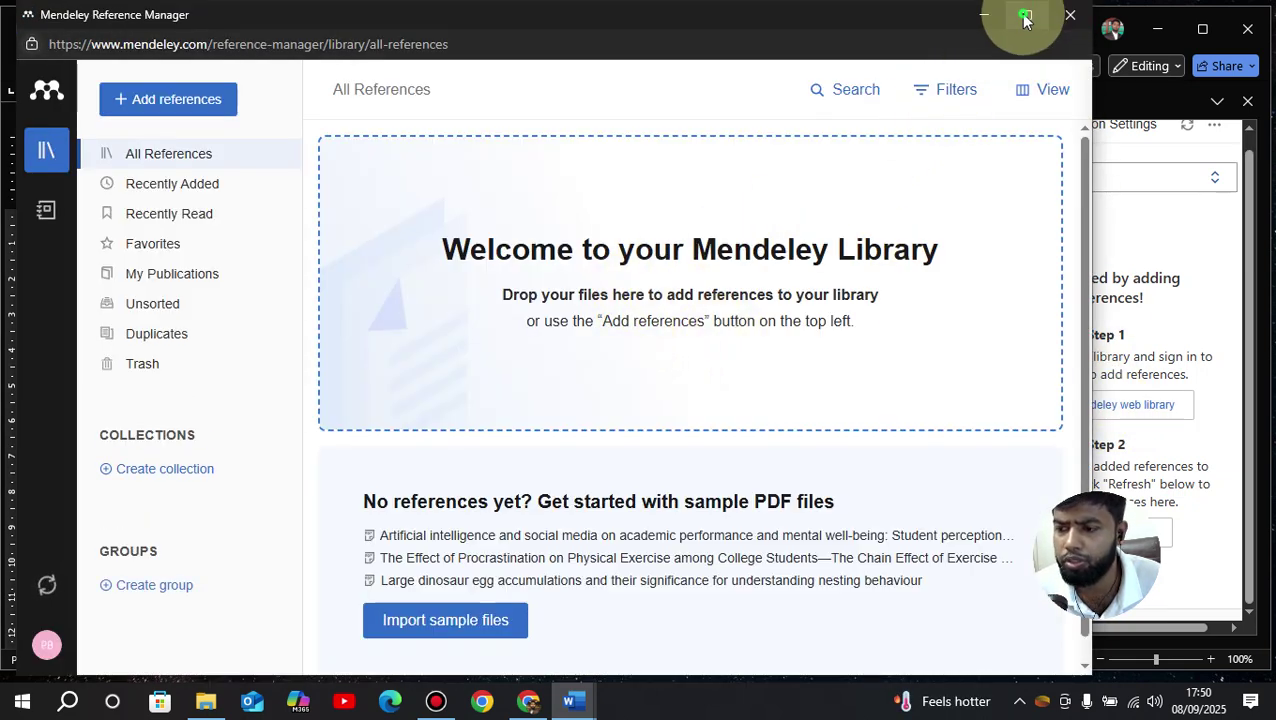
{"action": "left_click", "coordinate": [1027, 16]}
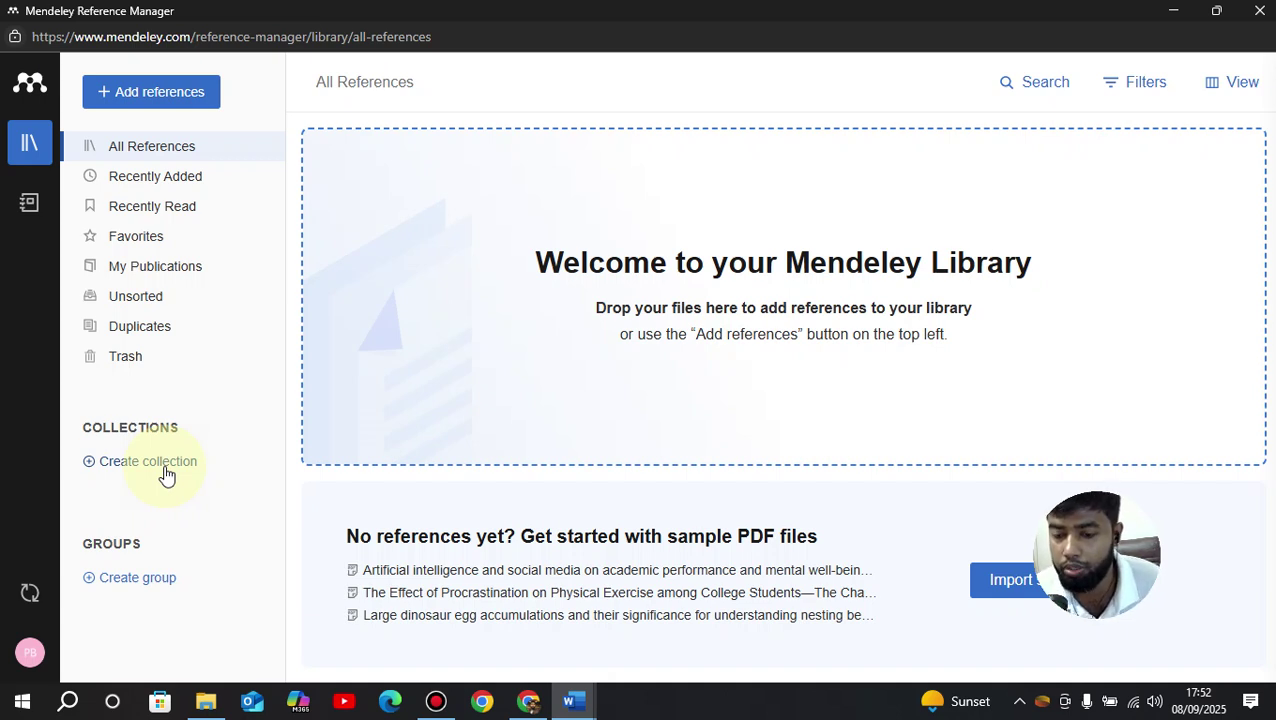
Return to the Mendeley library and open the Add references options.
{"action": "left_click", "coordinate": [1175, 12]}
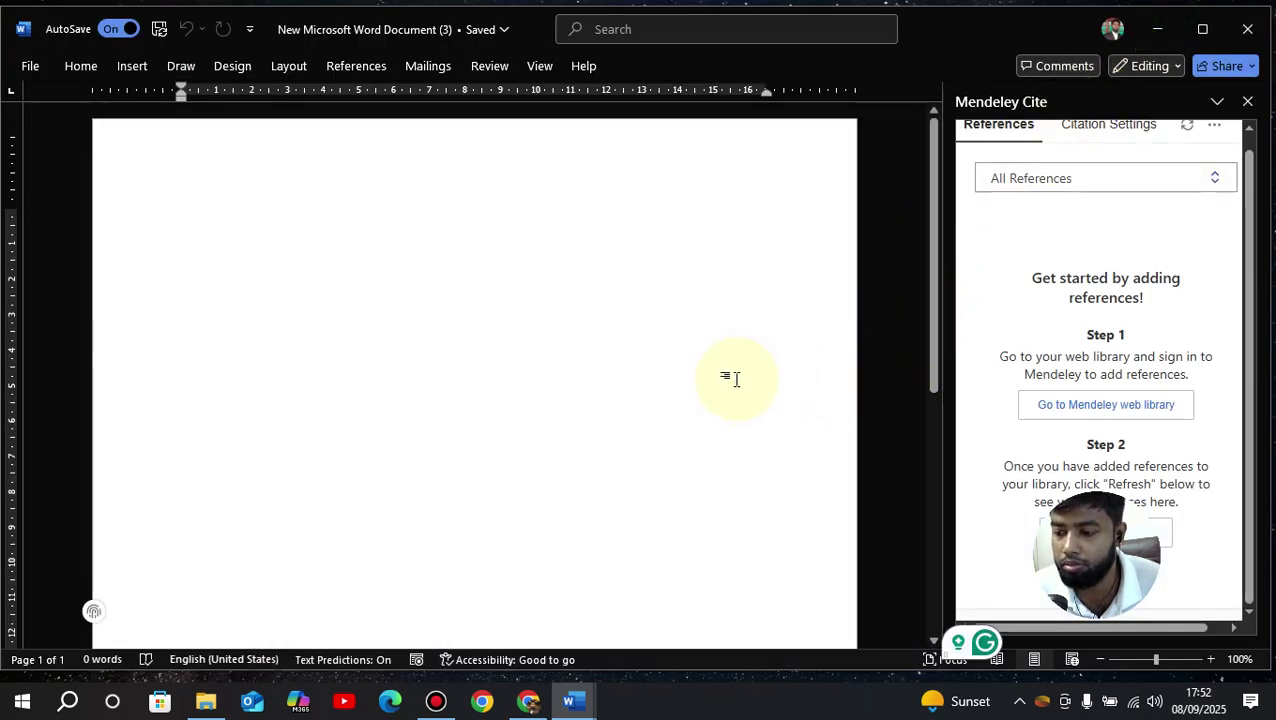
{"action": "left_click", "coordinate": [572, 701]}
{"action": "left_click", "coordinate": [580, 640]}
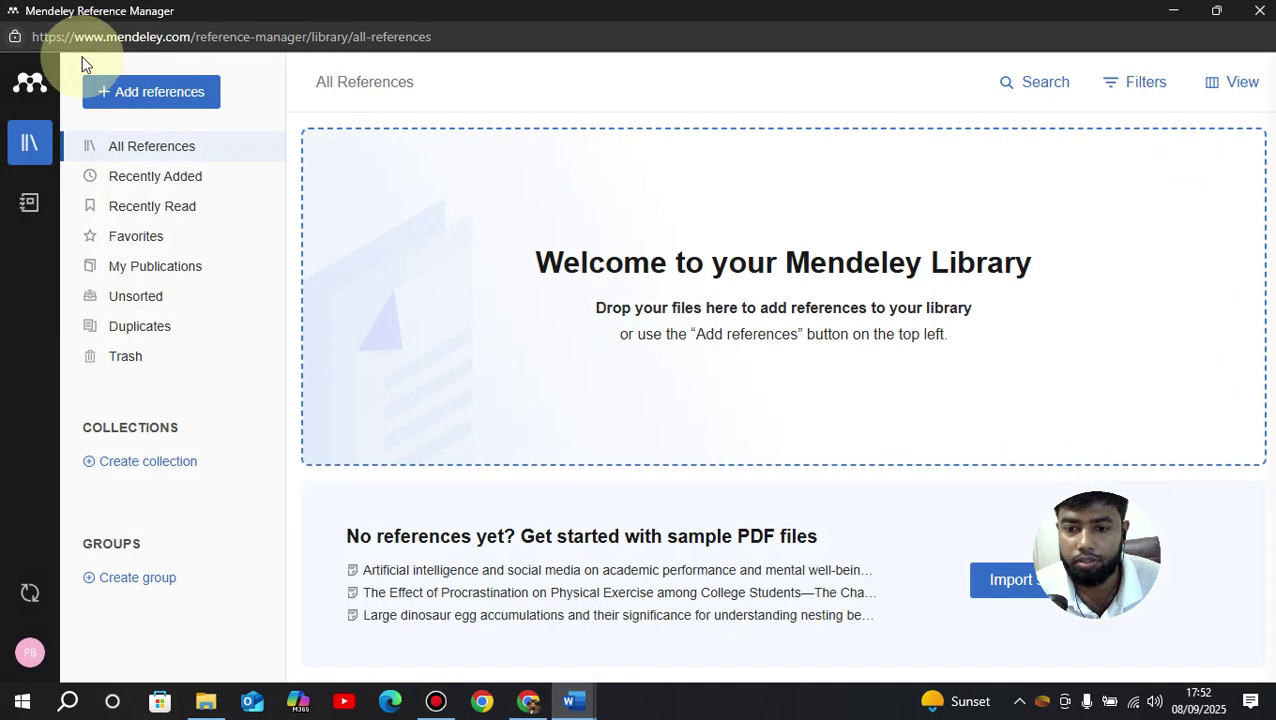
{"action": "left_click", "coordinate": [115, 90]}
Import Taro_Published.pdf into the Mendeley library via Import file(s).
{"action": "left_click", "coordinate": [160, 152]}
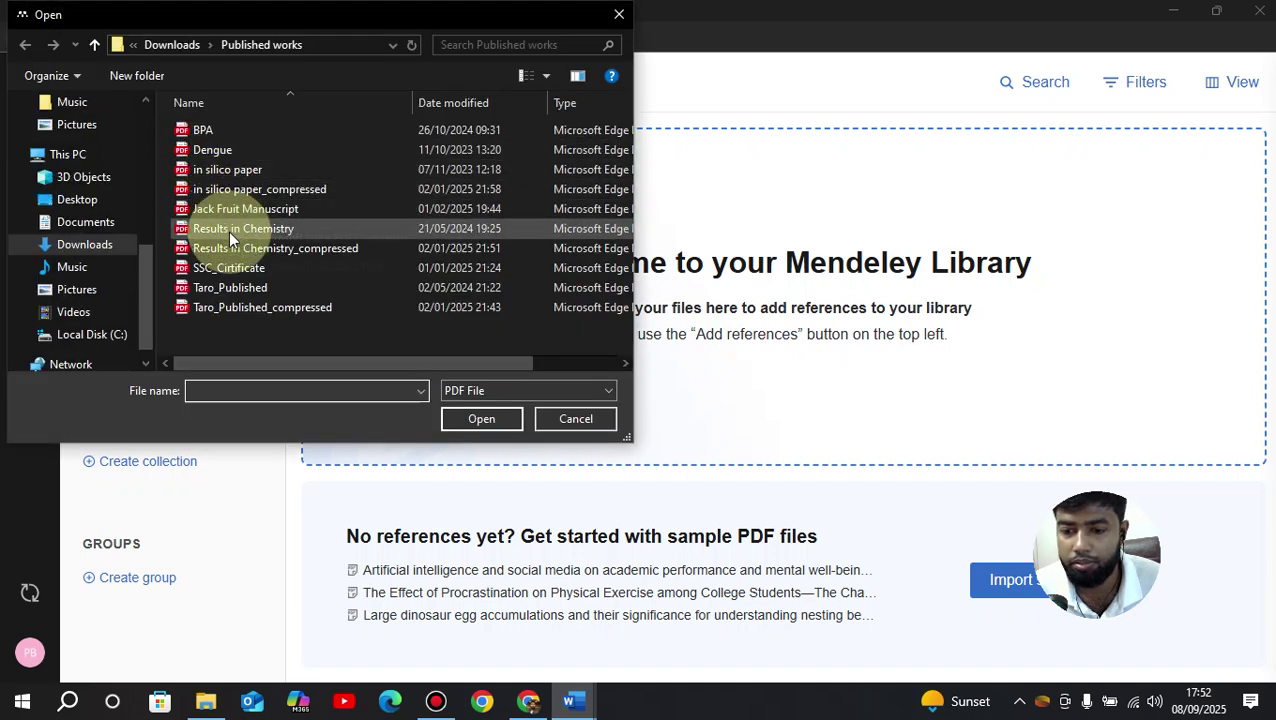
{"action": "left_click", "coordinate": [230, 290]}
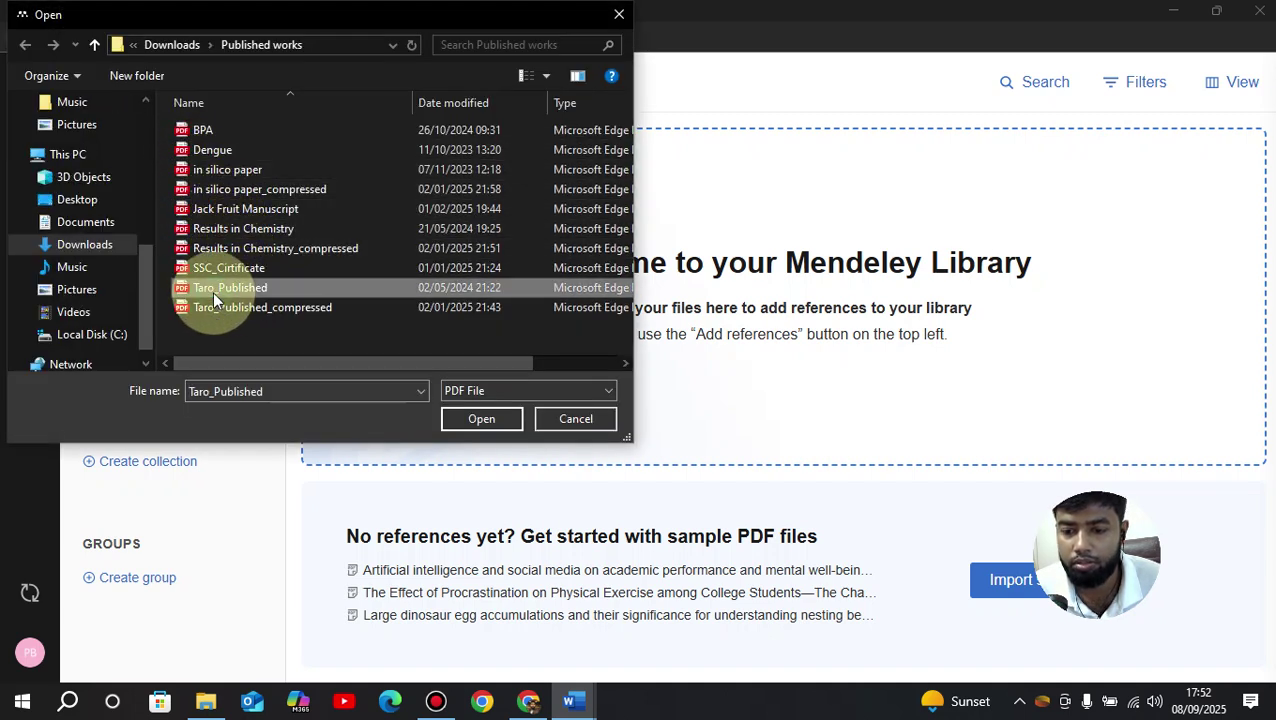
{"action": "left_click", "coordinate": [481, 419]}
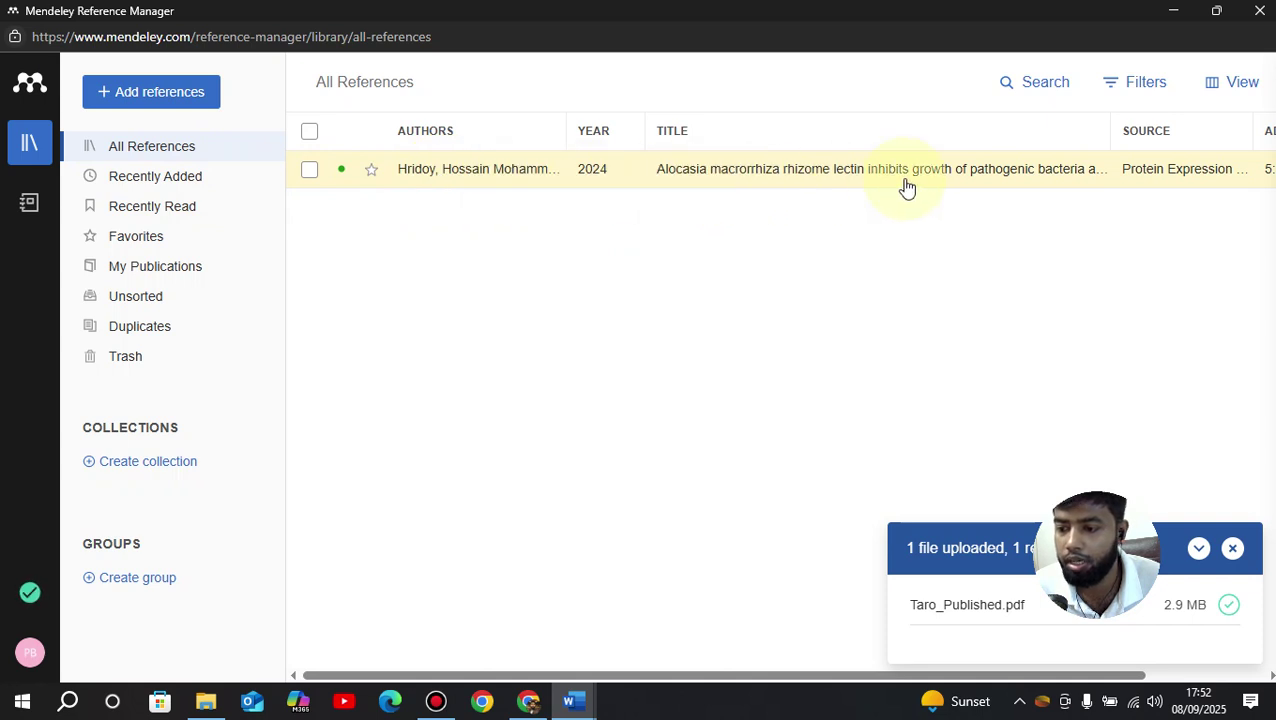
{"action": "left_click", "coordinate": [310, 170]}
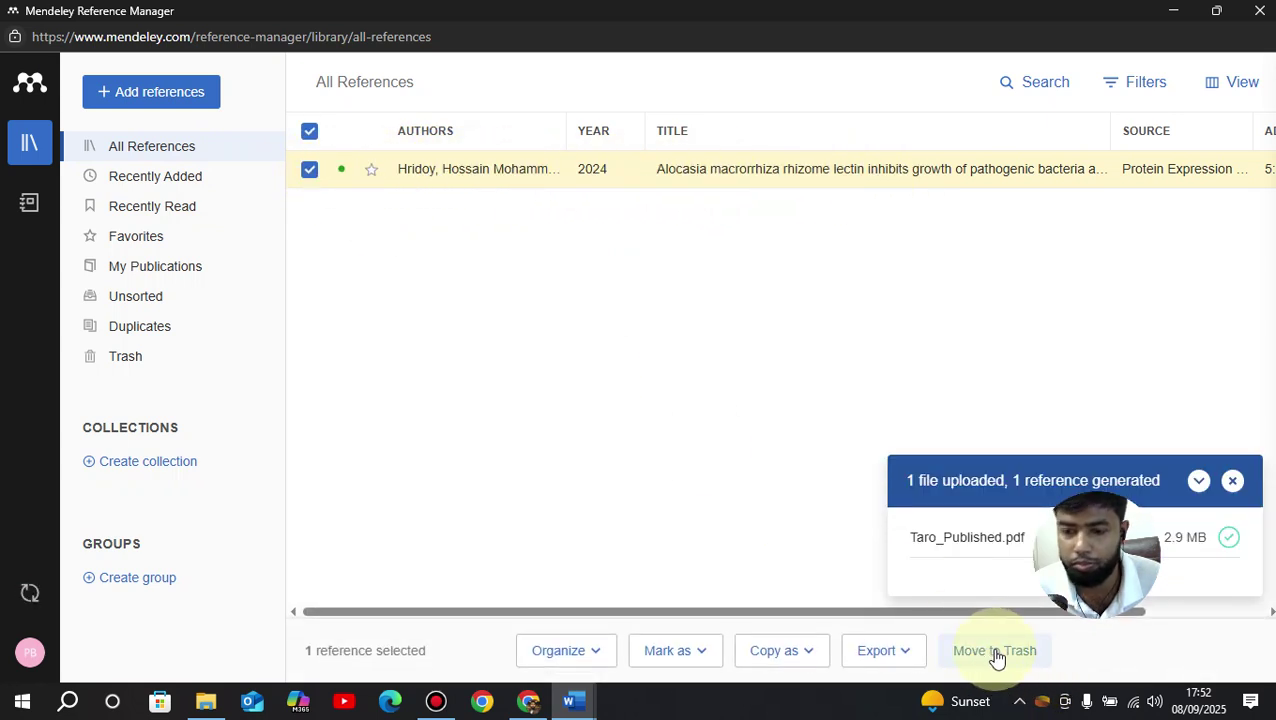
{"action": "left_click", "coordinate": [312, 180]}
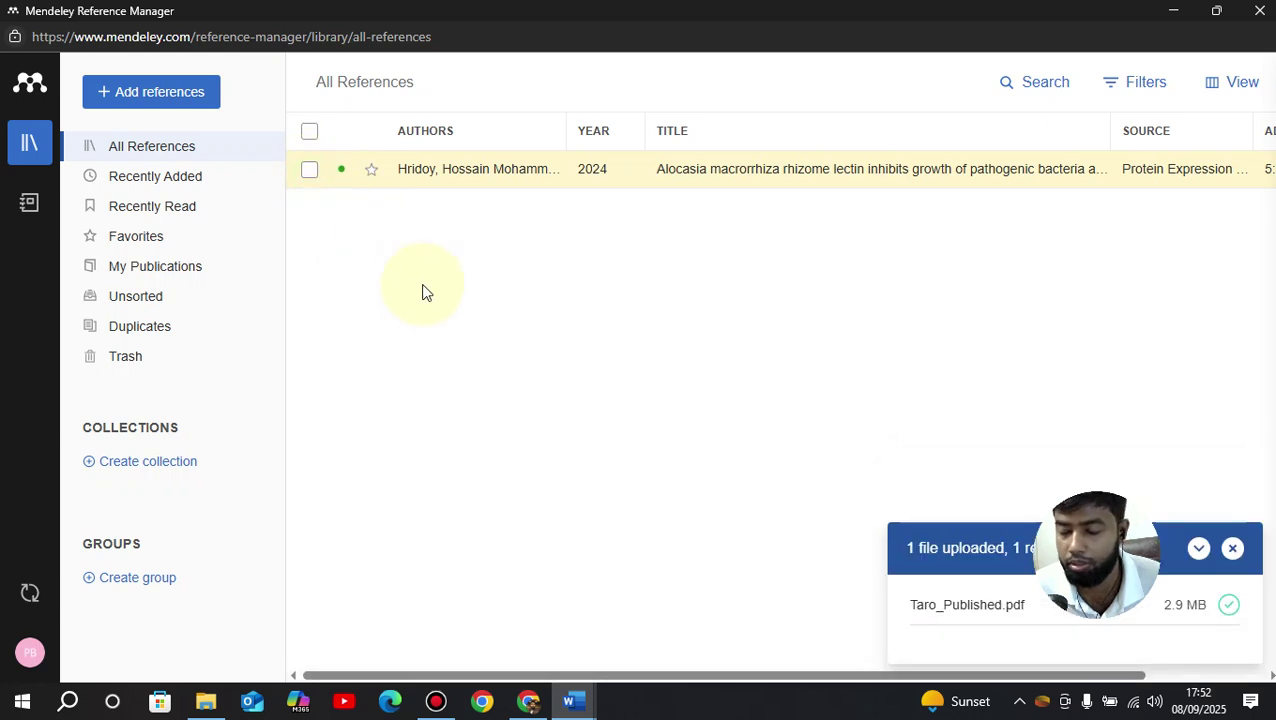
{"action": "left_click", "coordinate": [1173, 11]}
Type 'This is my first referencing' and tick the Alocasia lectin paper in Mendeley Cite.
{"action": "scroll", "coordinate": [1054, 313], "scroll_direction": "up", "scroll_amount": 1}
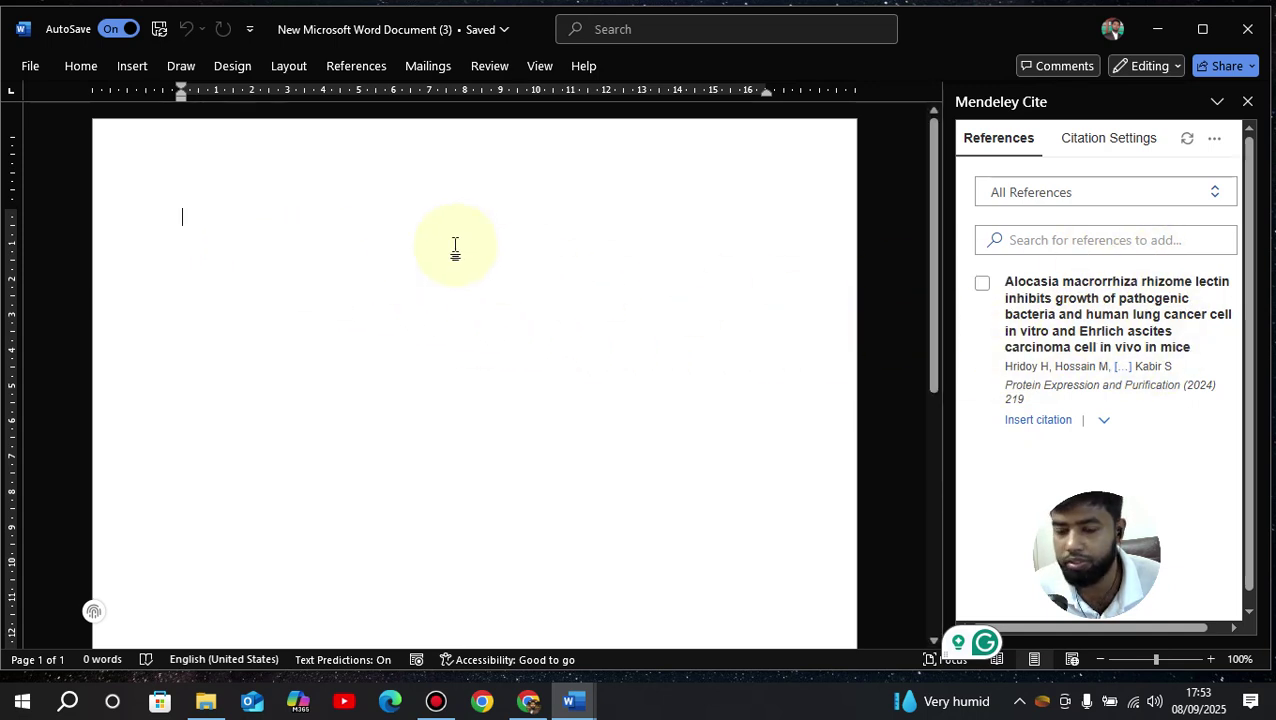
{"action": "type", "text": "T"}
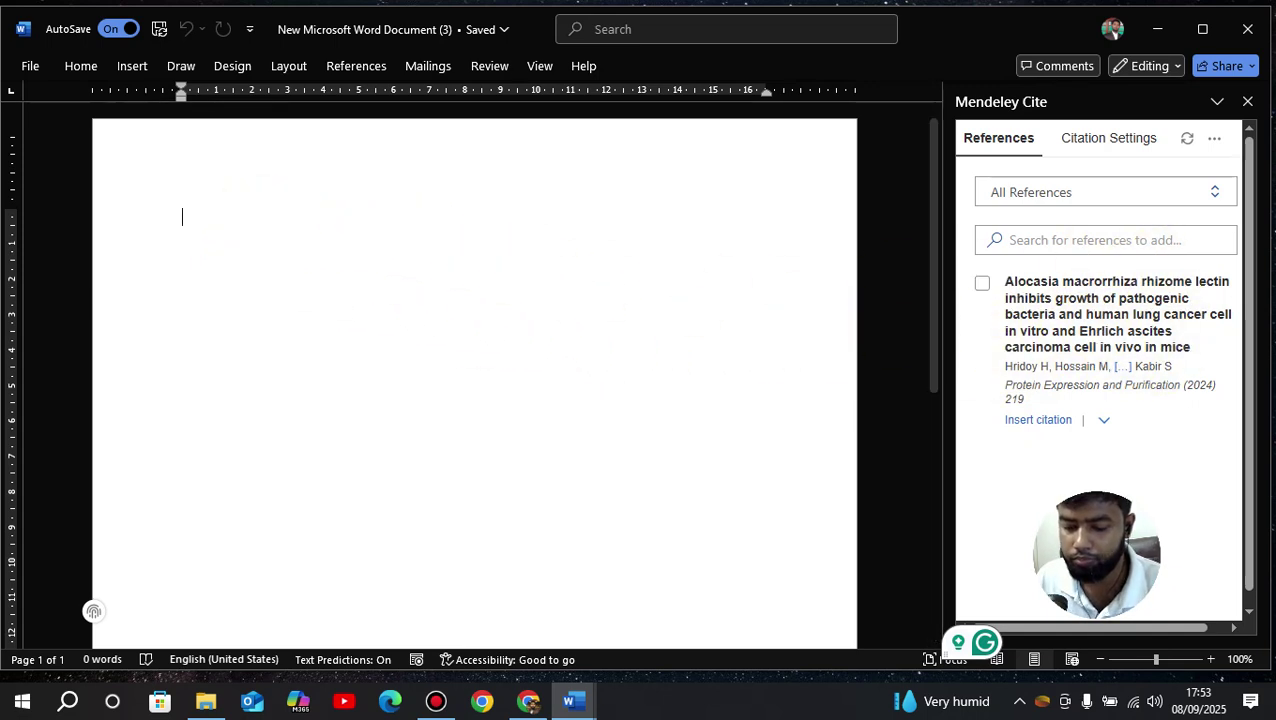
{"action": "type", "text": "his"}
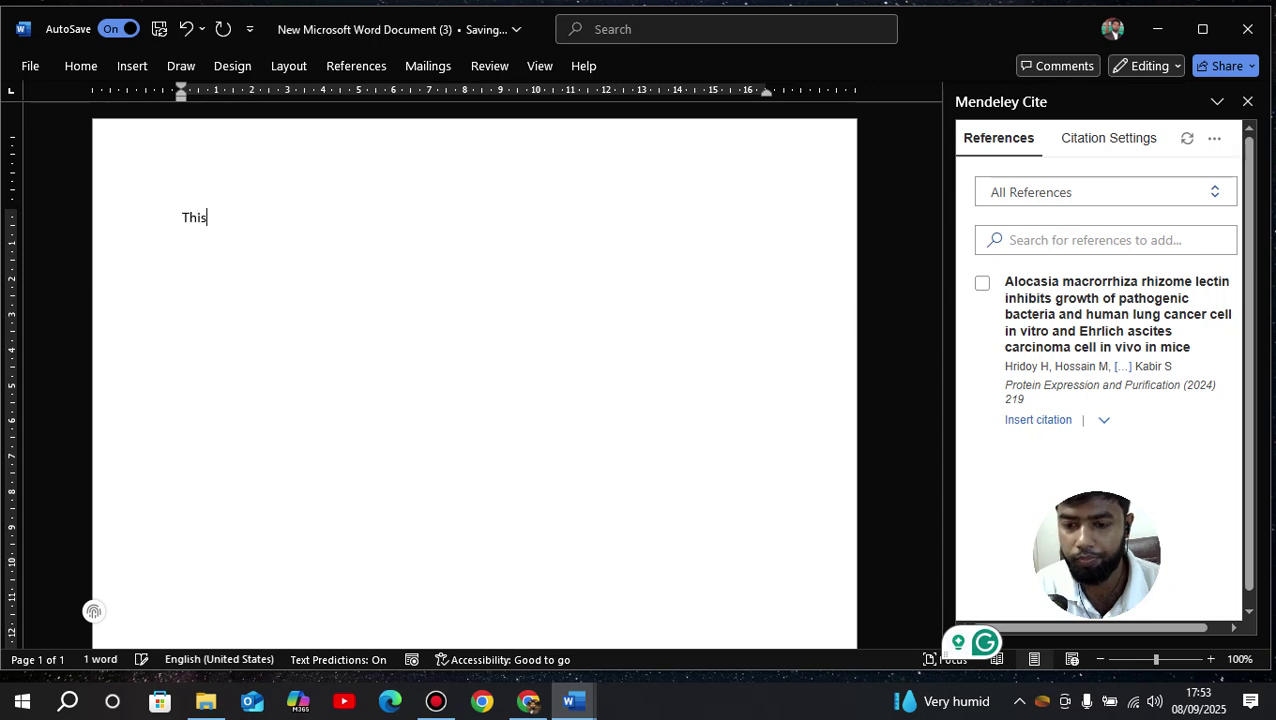
{"action": "type", "text": " m"}
{"action": "key", "text": "BackSpace"}
{"action": "type", "text": "is m"}
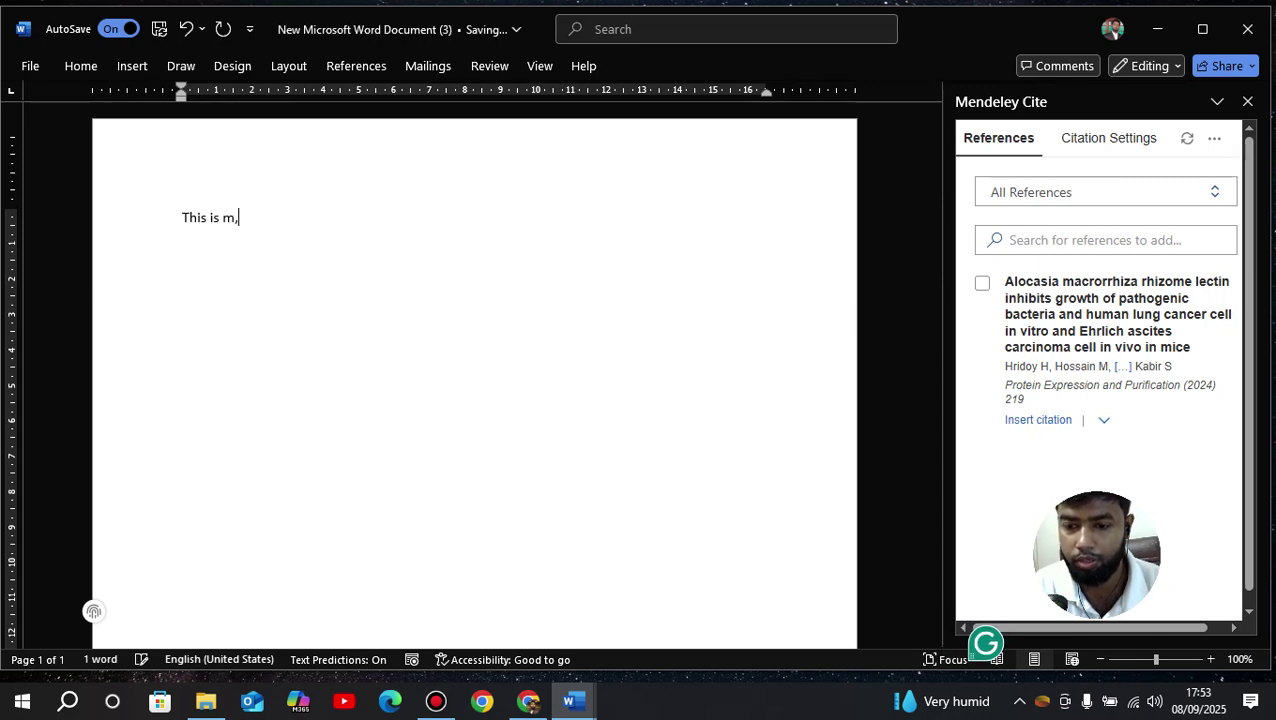
{"action": "type", "text": "y f"}
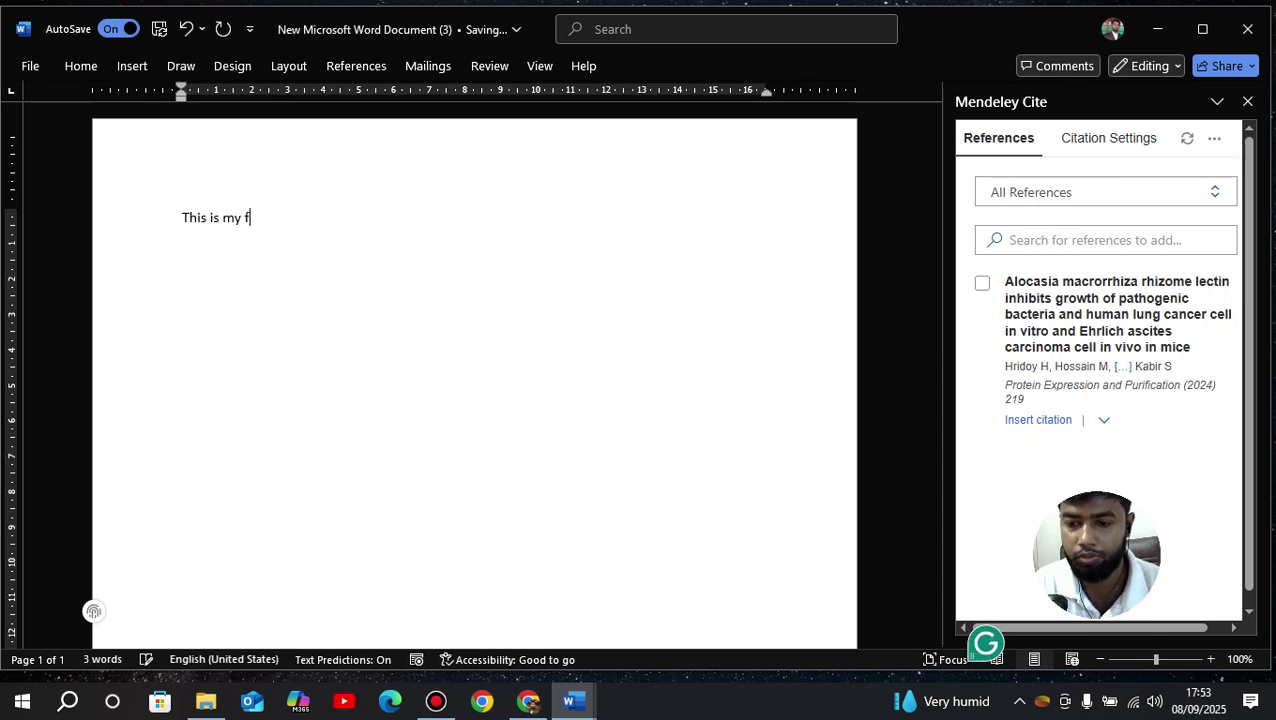
{"action": "type", "text": "irst"}
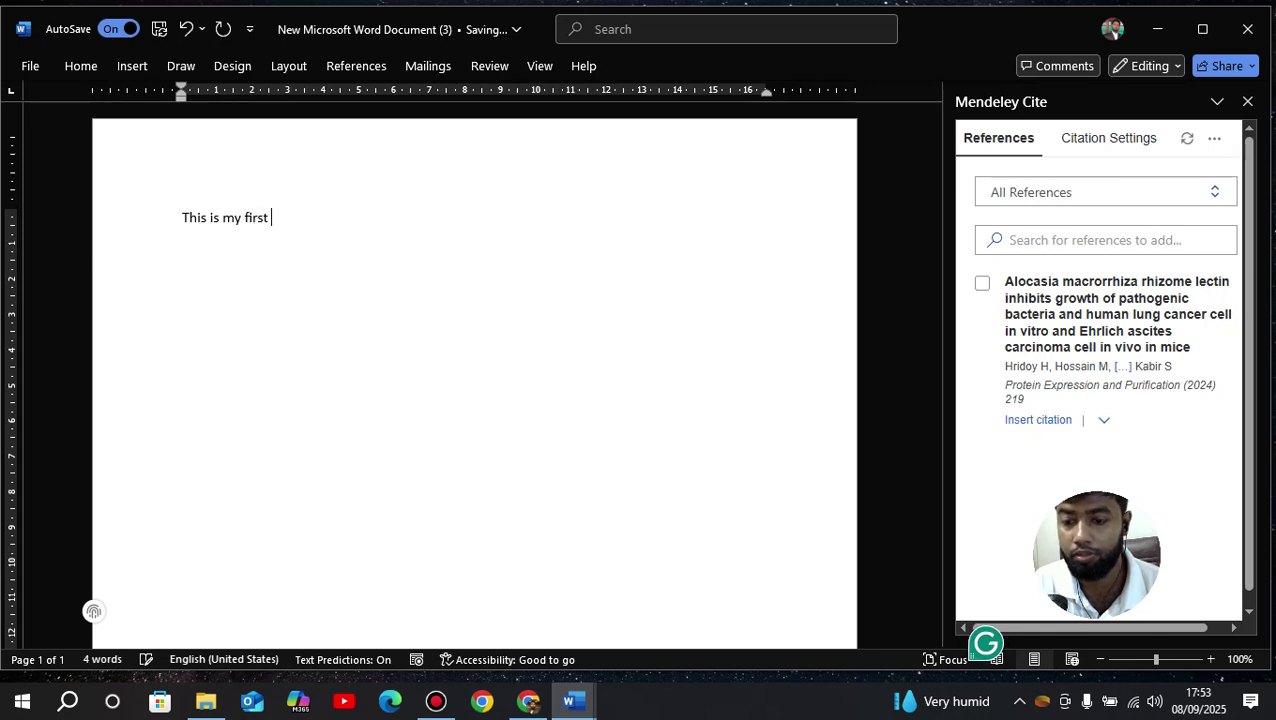
{"action": "type", "text": " refere"}
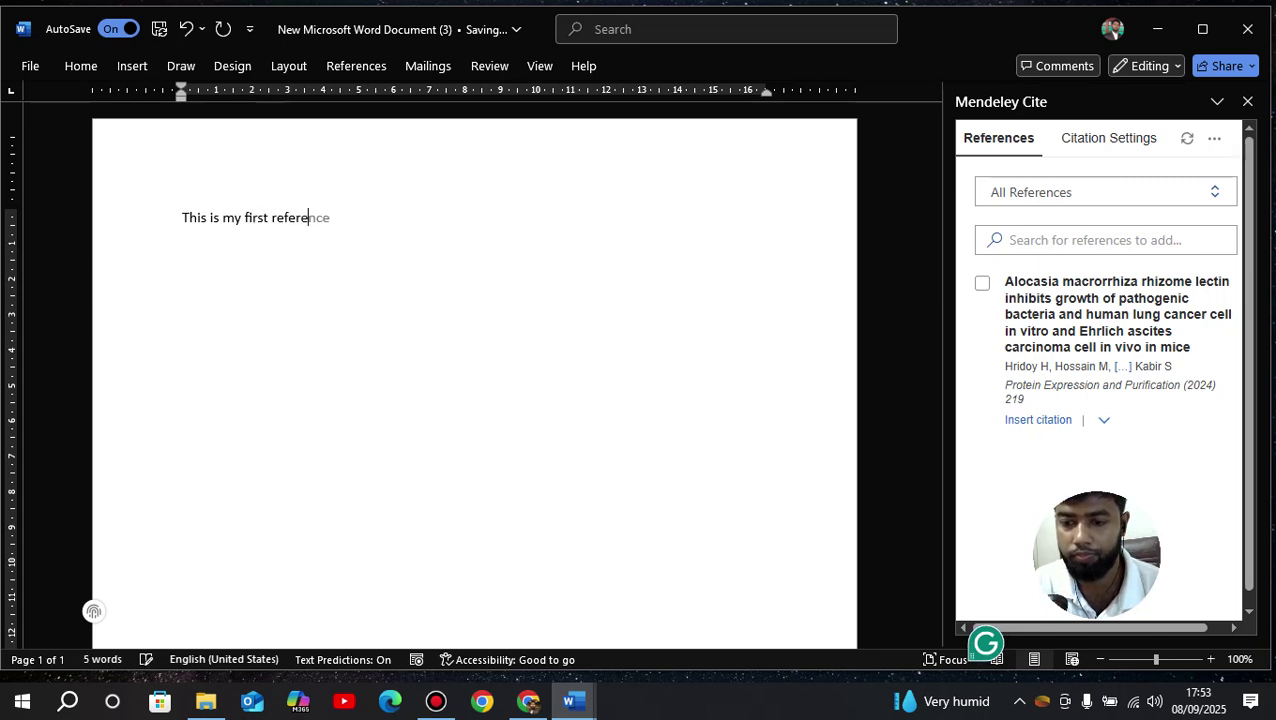
{"action": "type", "text": "ncing"}
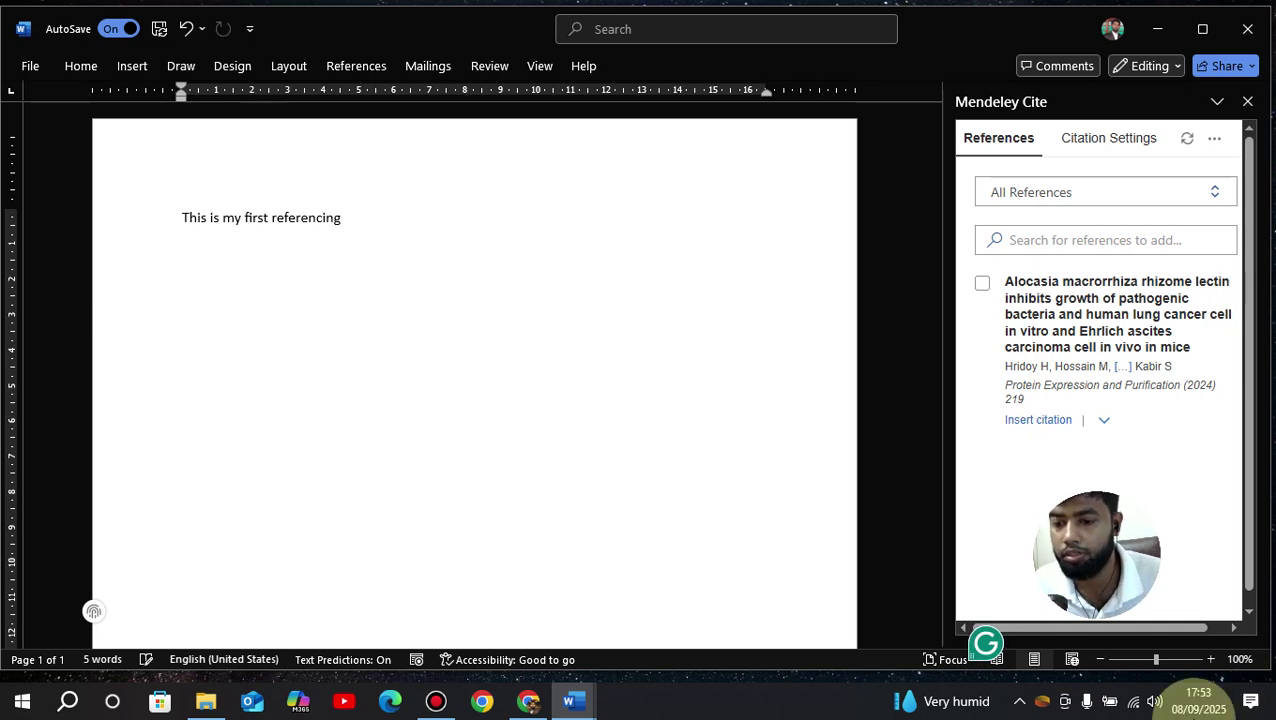
{"action": "left_click", "coordinate": [982, 284]}
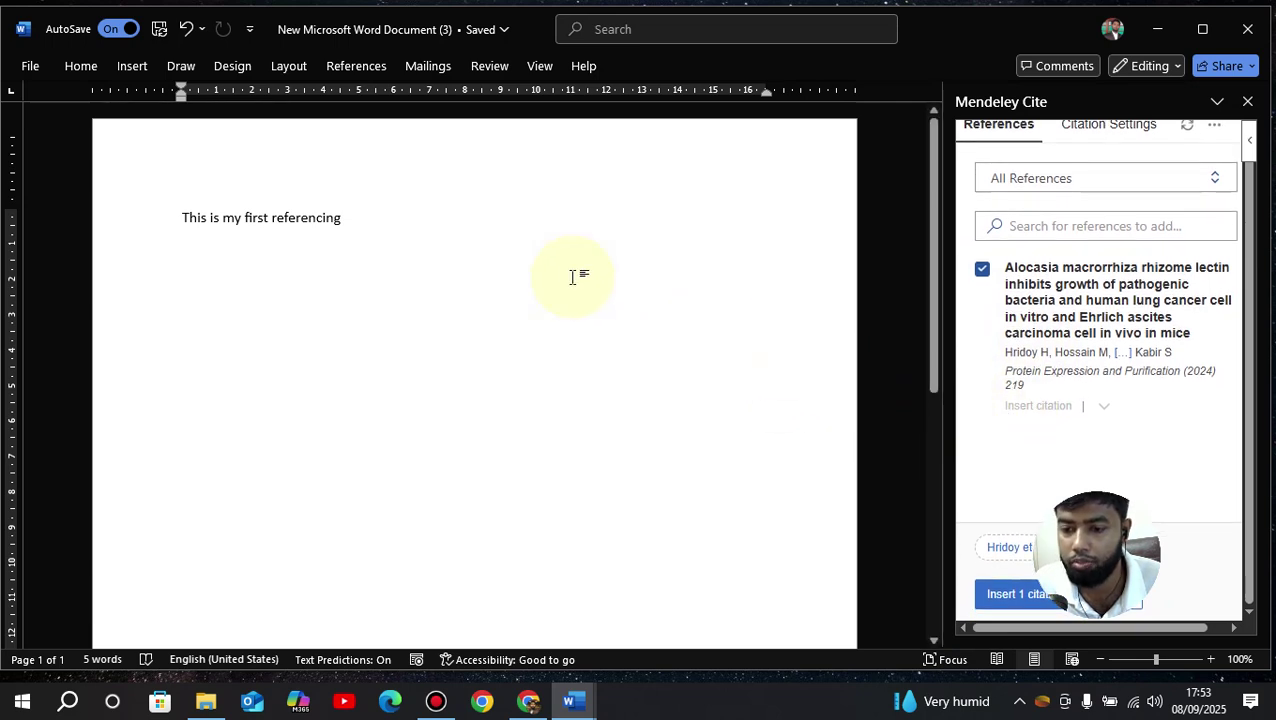
Insert the (Hridoy et al., 2024) citation after the sentence and start a new line.
{"action": "left_click", "coordinate": [343, 218]}
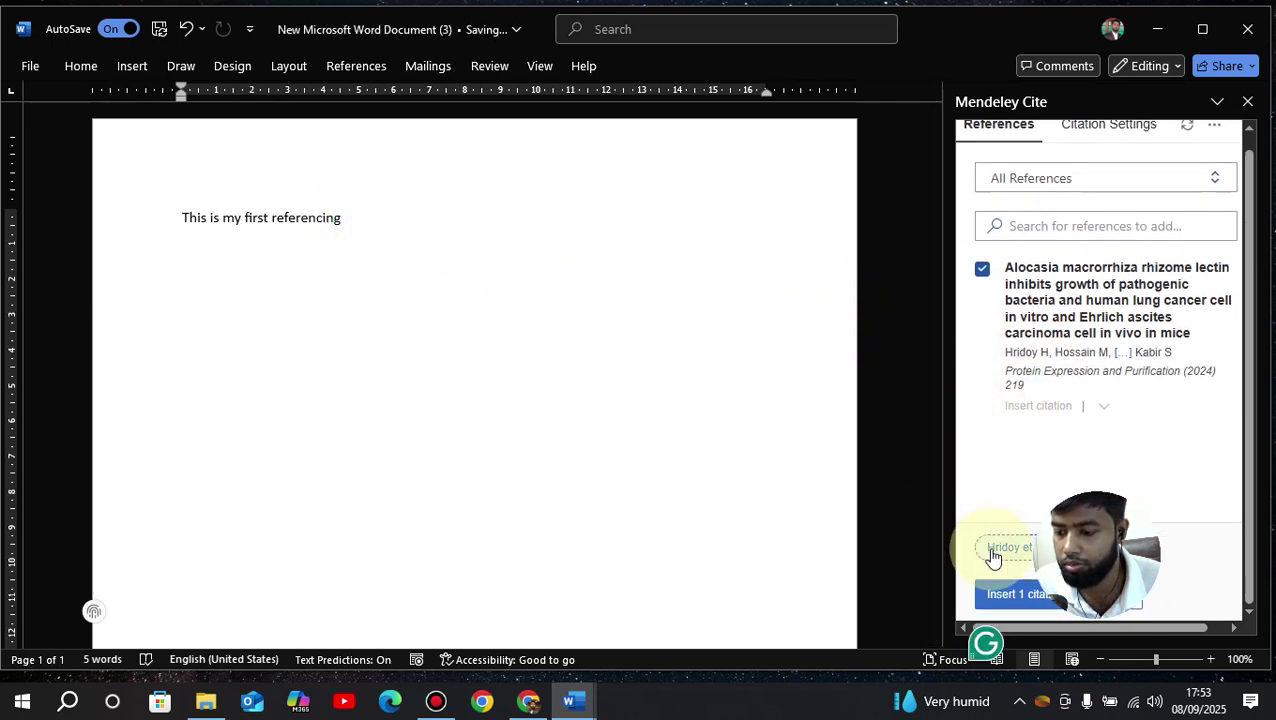
{"action": "left_click", "coordinate": [989, 594]}
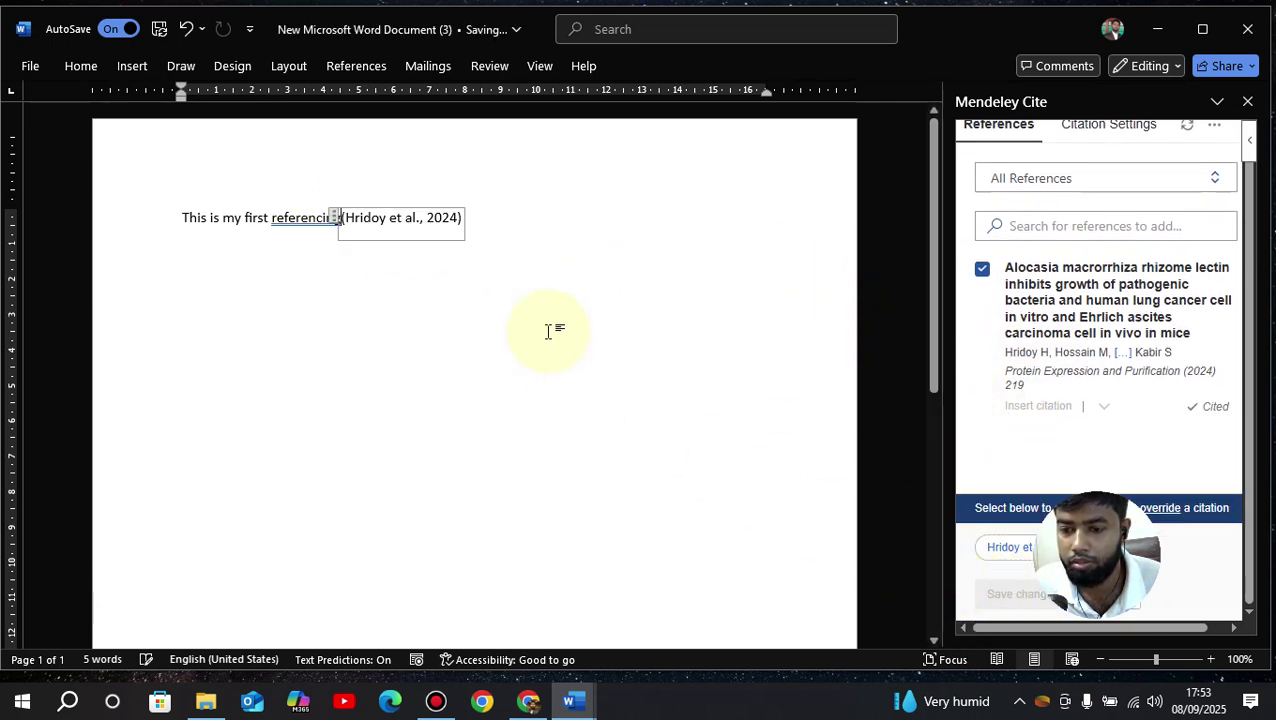
{"action": "left_click", "coordinate": [479, 220]}
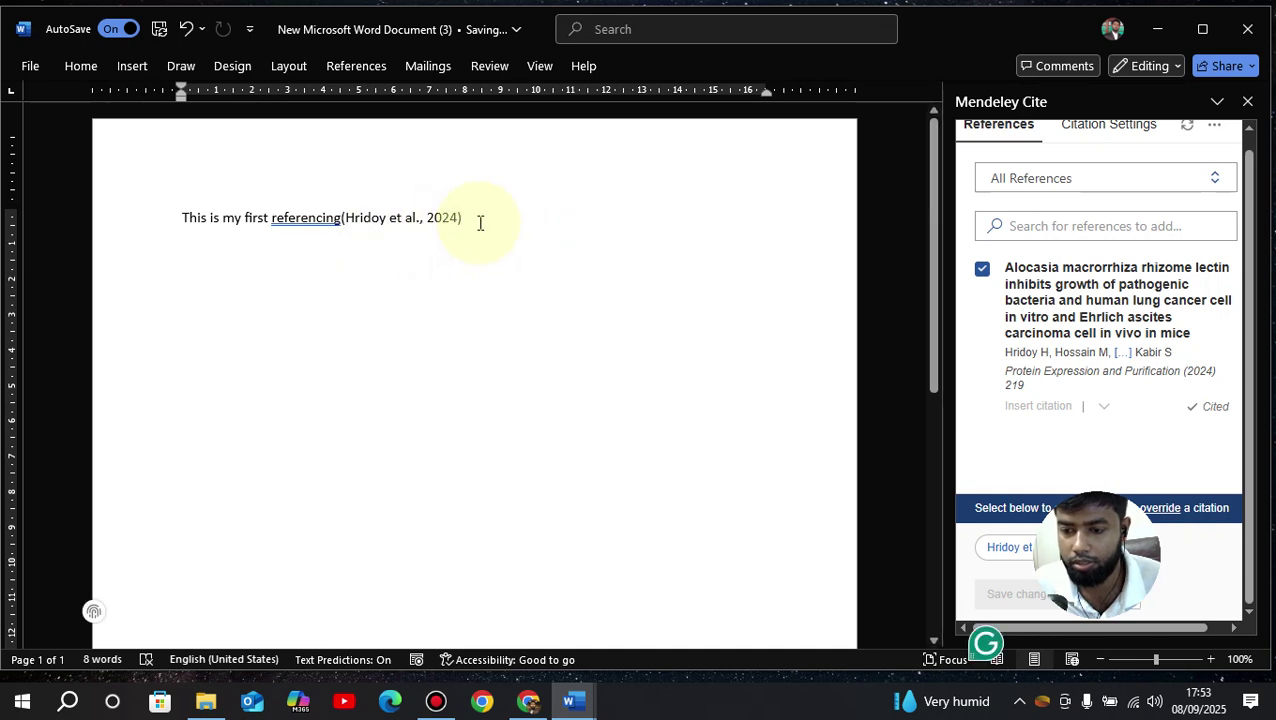
{"action": "key", "text": "Return"}
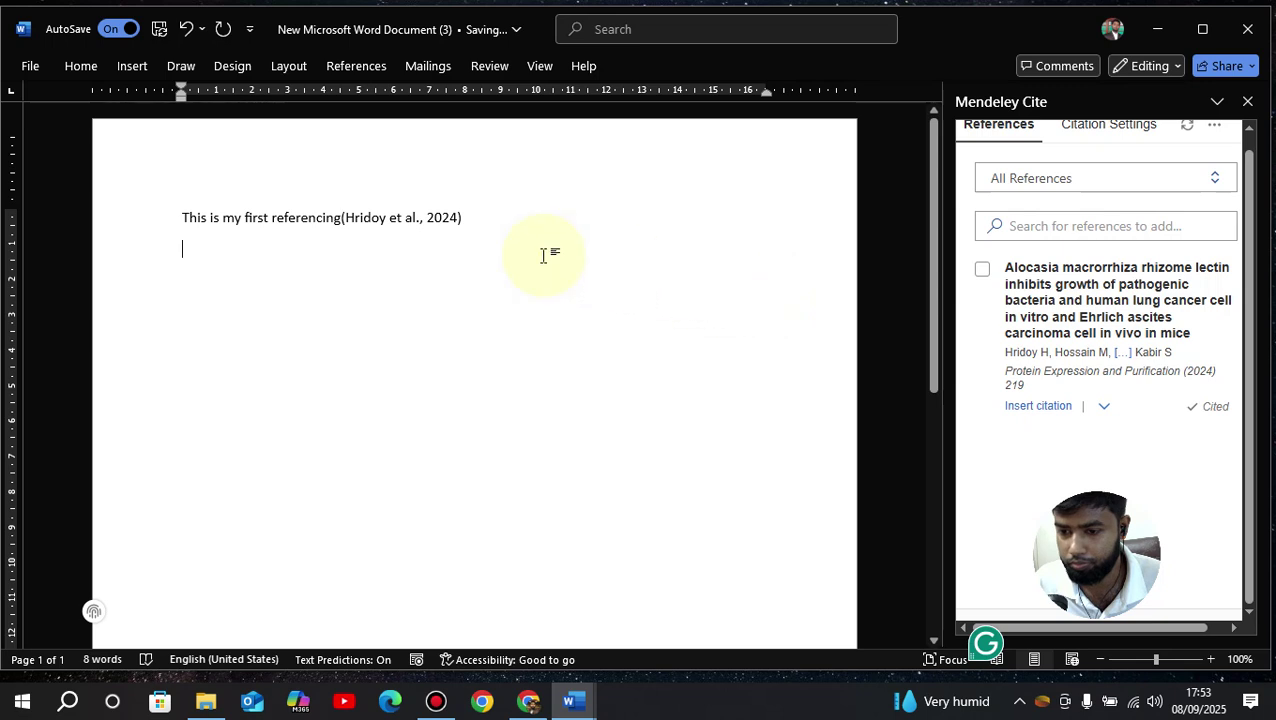
{"action": "left_click", "coordinate": [400, 227]}
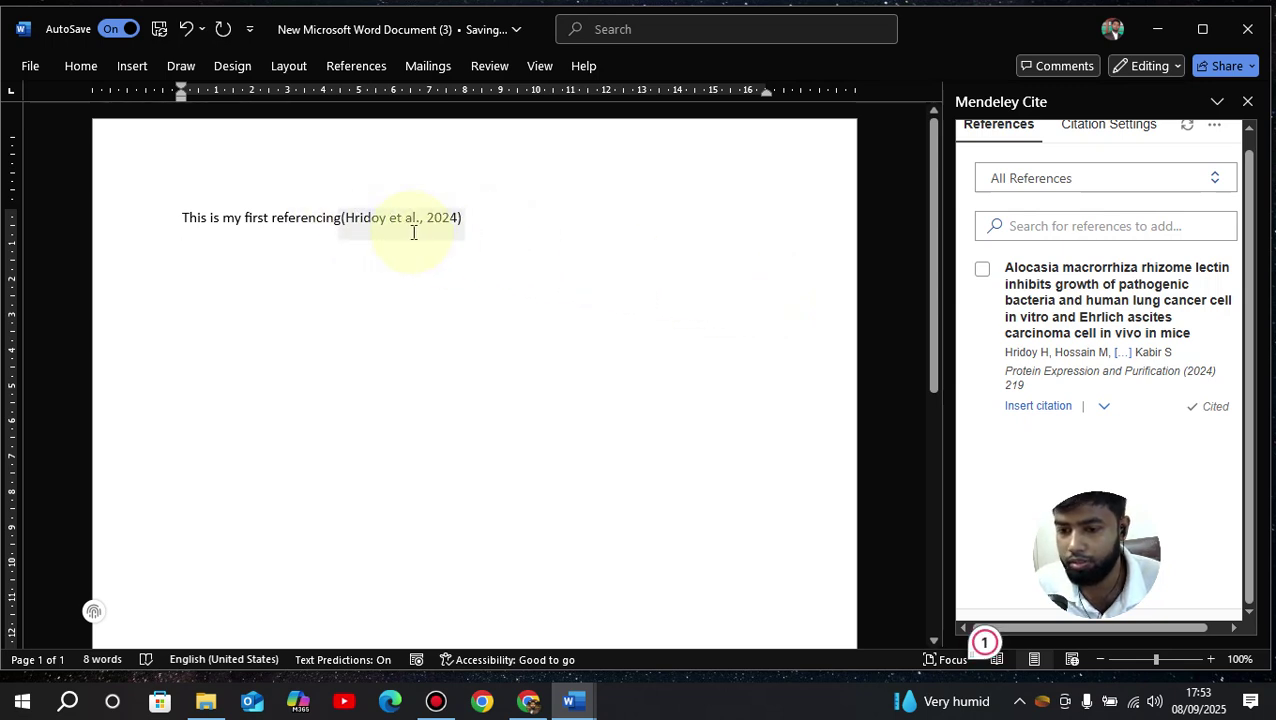
Add an empty paragraph below the cited sentence.
{"action": "scroll", "coordinate": [1065, 350], "scroll_direction": "up", "scroll_amount": 1}
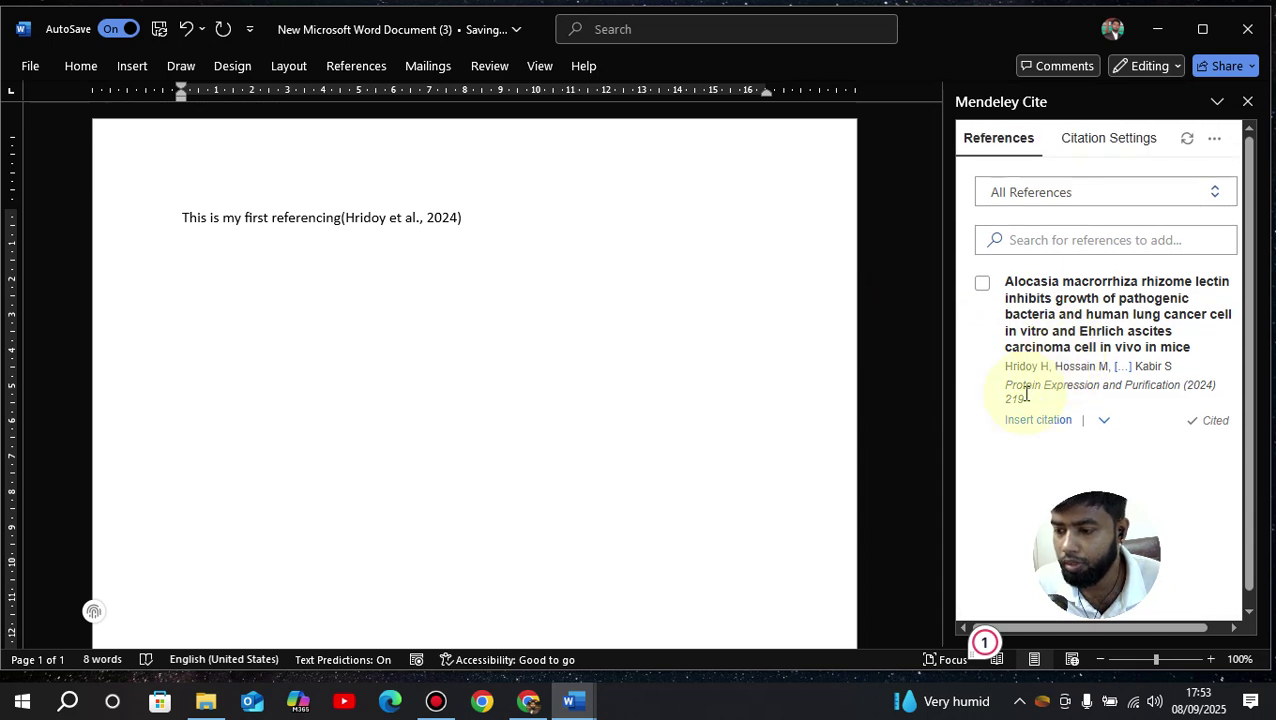
{"action": "key", "text": "Return"}
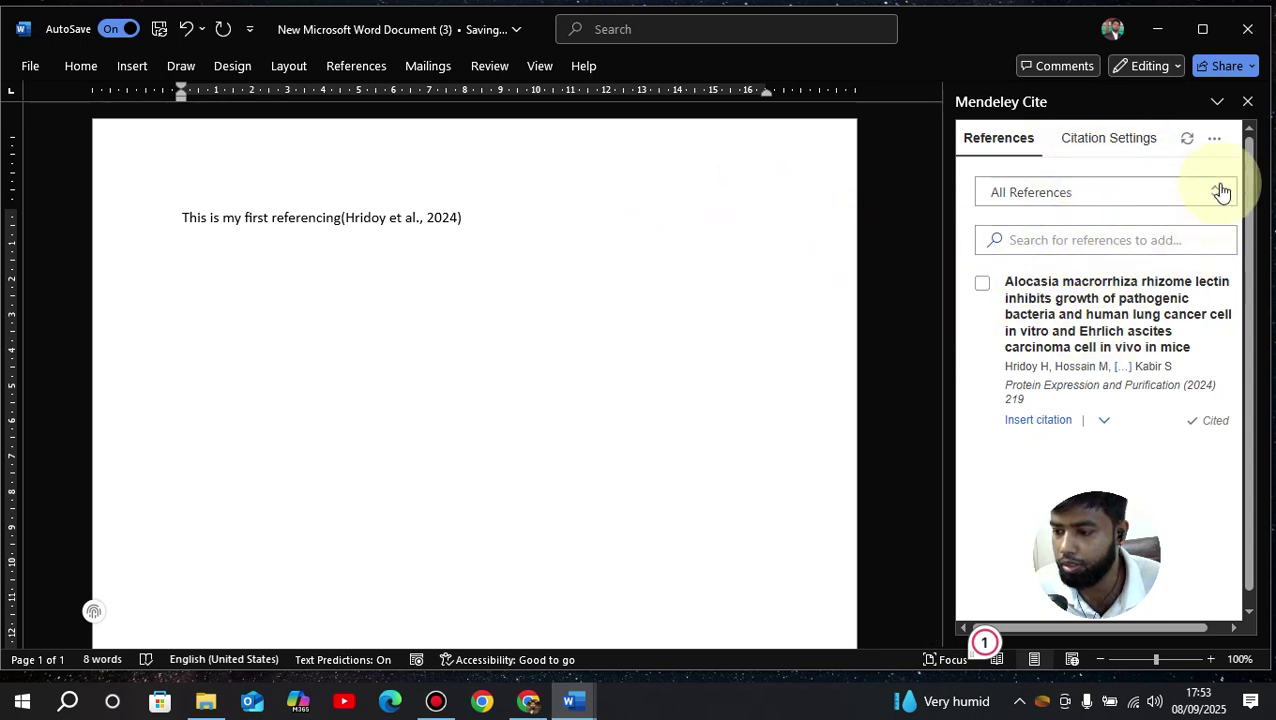
Insert a bibliography with the APA 7th-edition Hridoy et al. (2024) entry below the sentence.
{"action": "left_click", "coordinate": [1216, 140]}
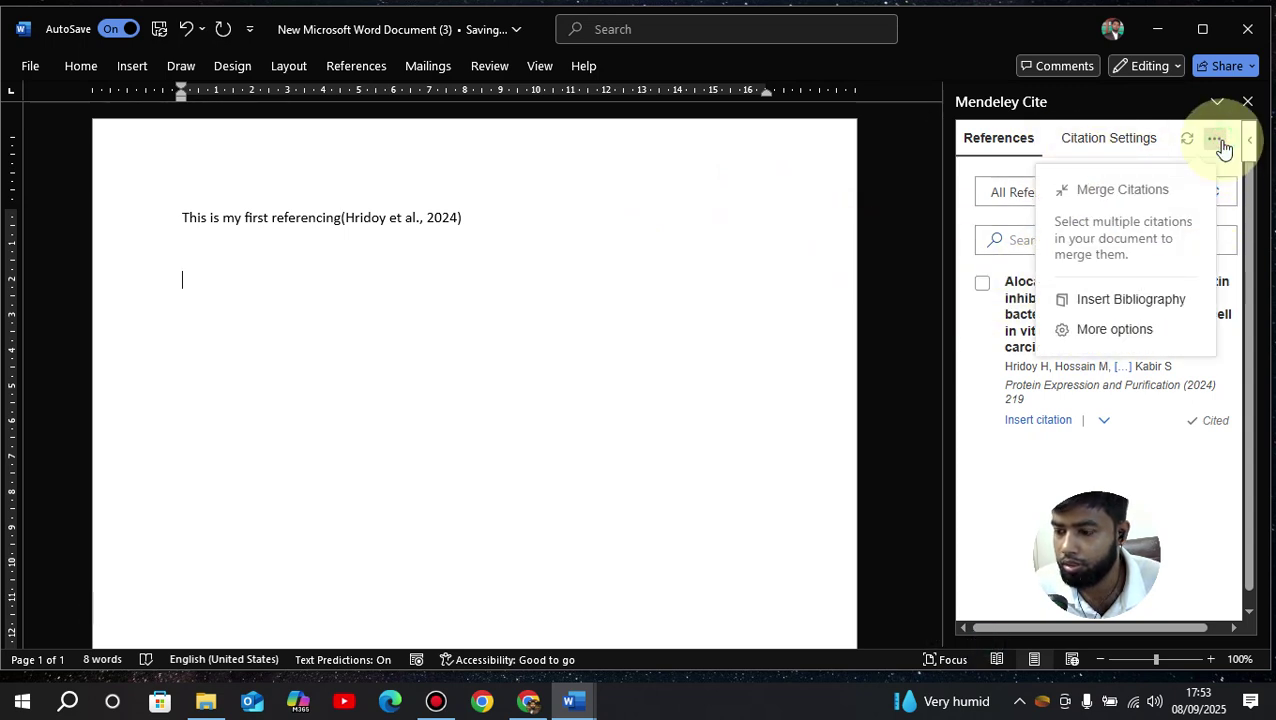
{"action": "left_click", "coordinate": [1122, 300]}
{"action": "left_click", "coordinate": [1085, 222]}
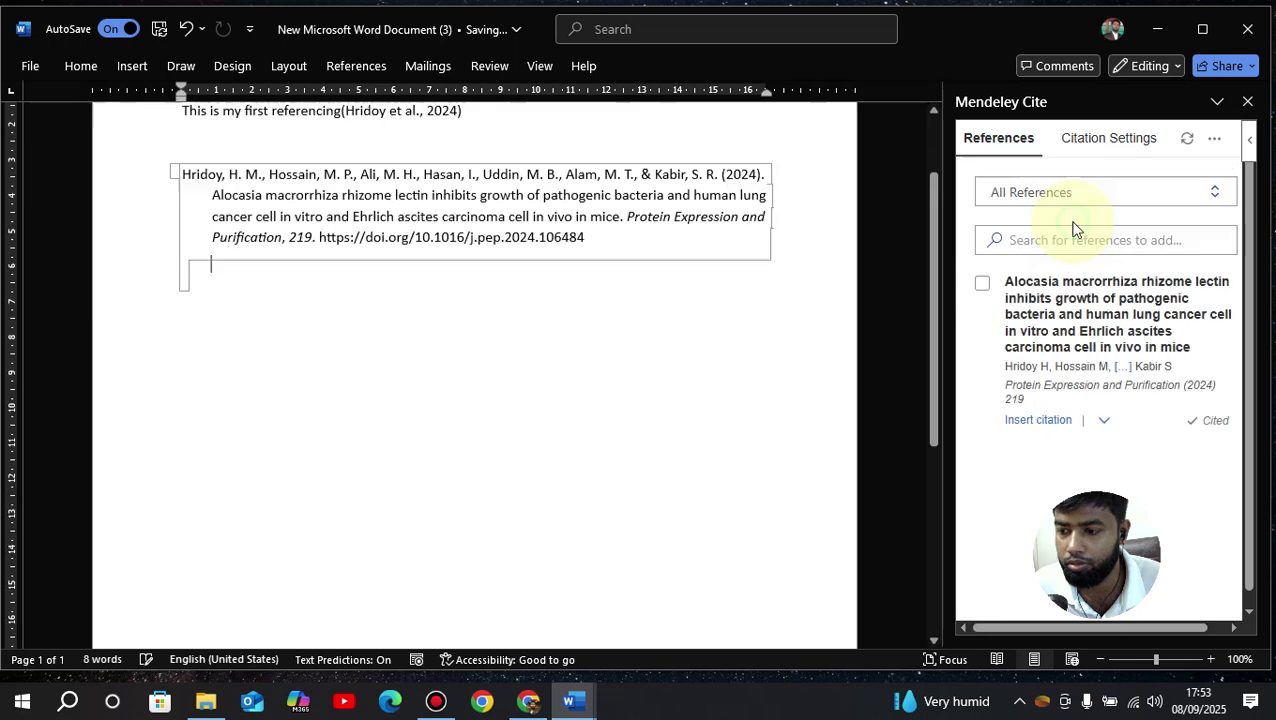
{"action": "scroll", "coordinate": [220, 297], "scroll_direction": "up", "scroll_amount": 3}
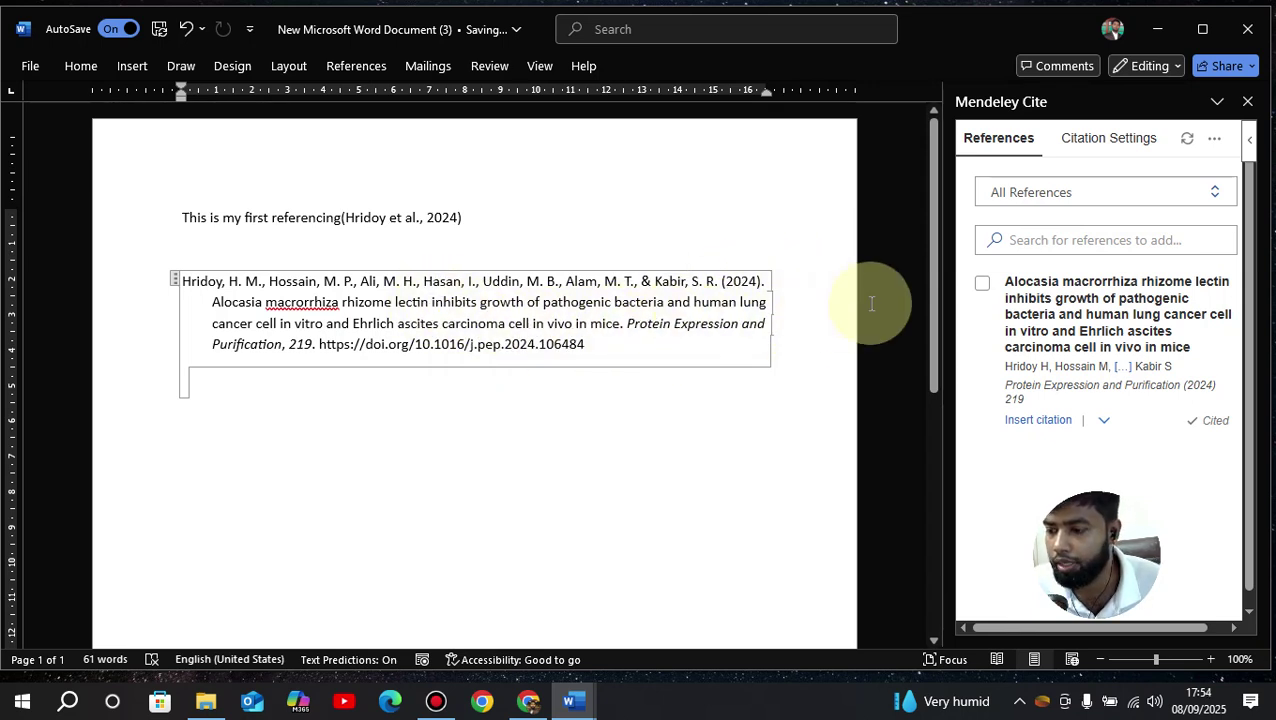
{"action": "left_click", "coordinate": [1106, 143]}
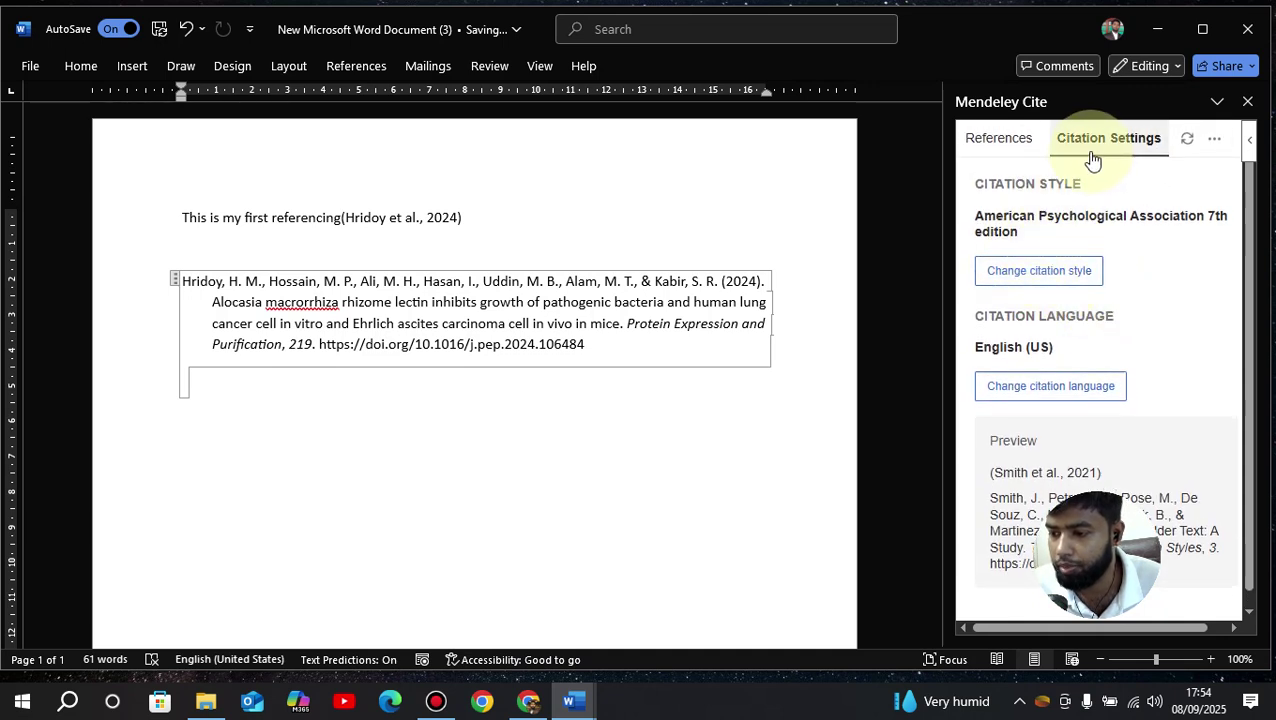
Open Change citation style in Mendeley Cite's Citation Settings.
{"action": "left_click", "coordinate": [1036, 282]}
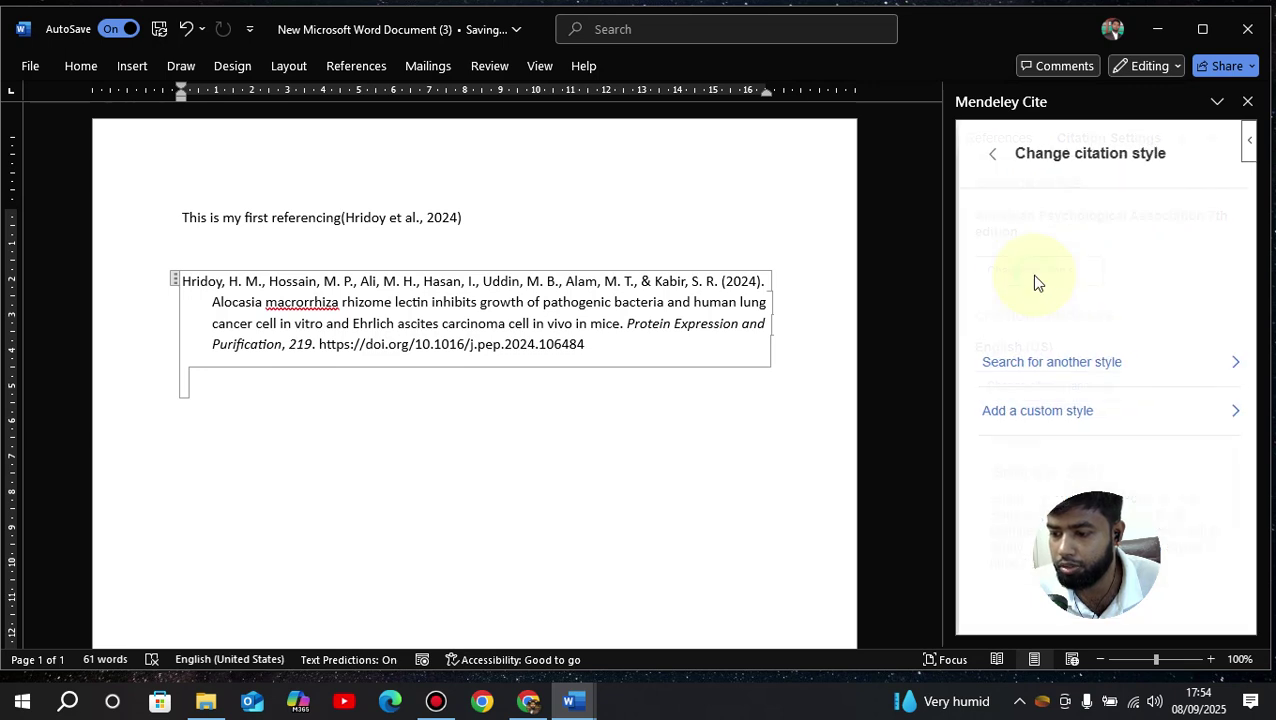
{"action": "left_click", "coordinate": [993, 151]}
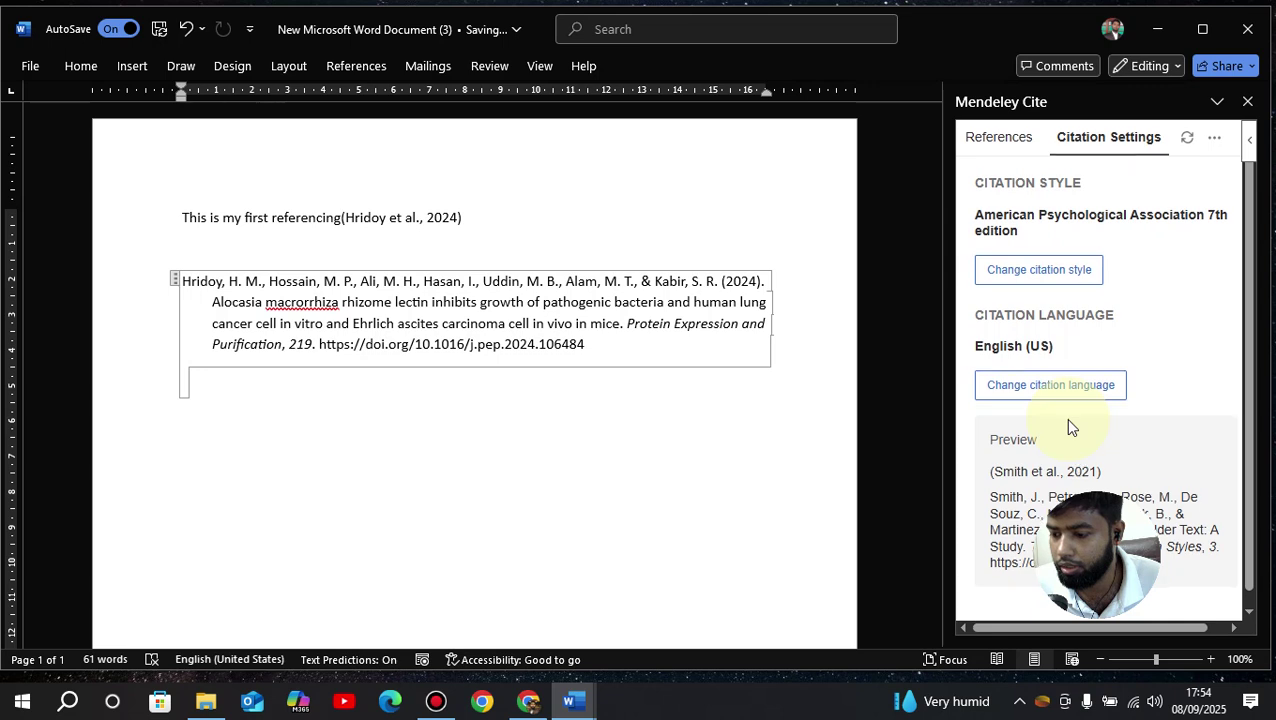
{"action": "scroll", "coordinate": [1065, 418], "scroll_direction": "down", "scroll_amount": 1}
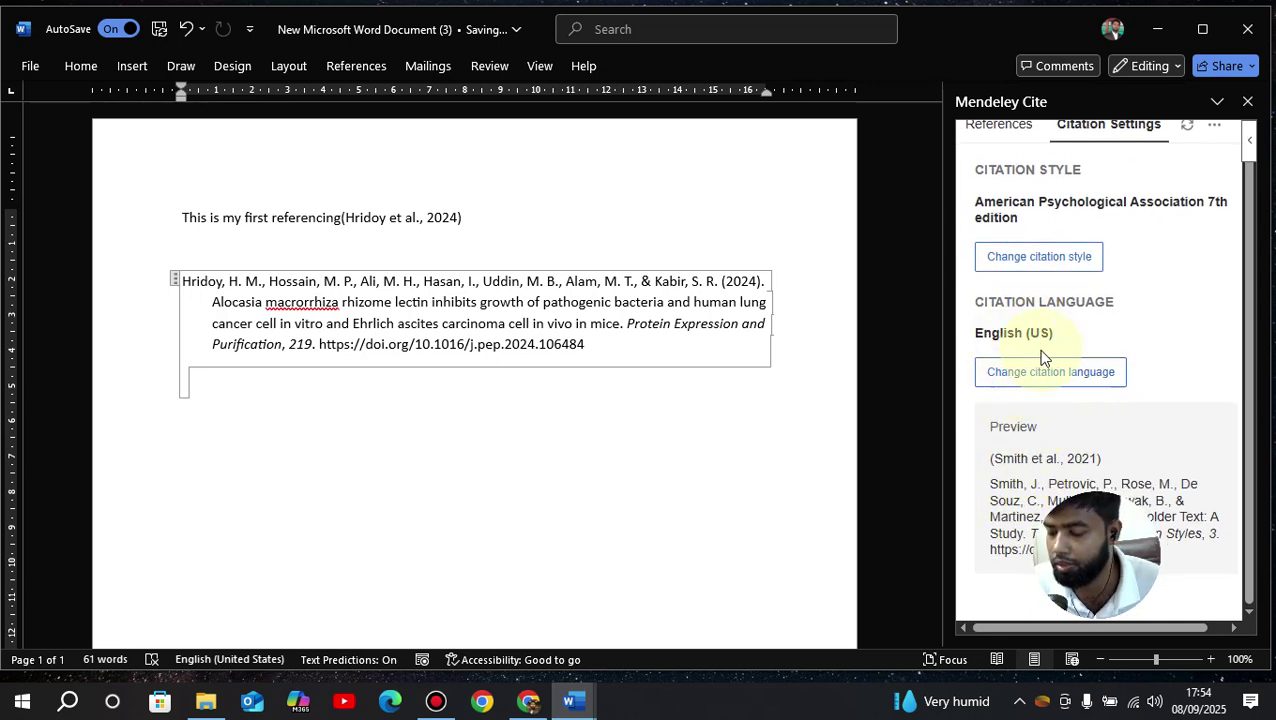
{"action": "left_click", "coordinate": [1040, 257]}
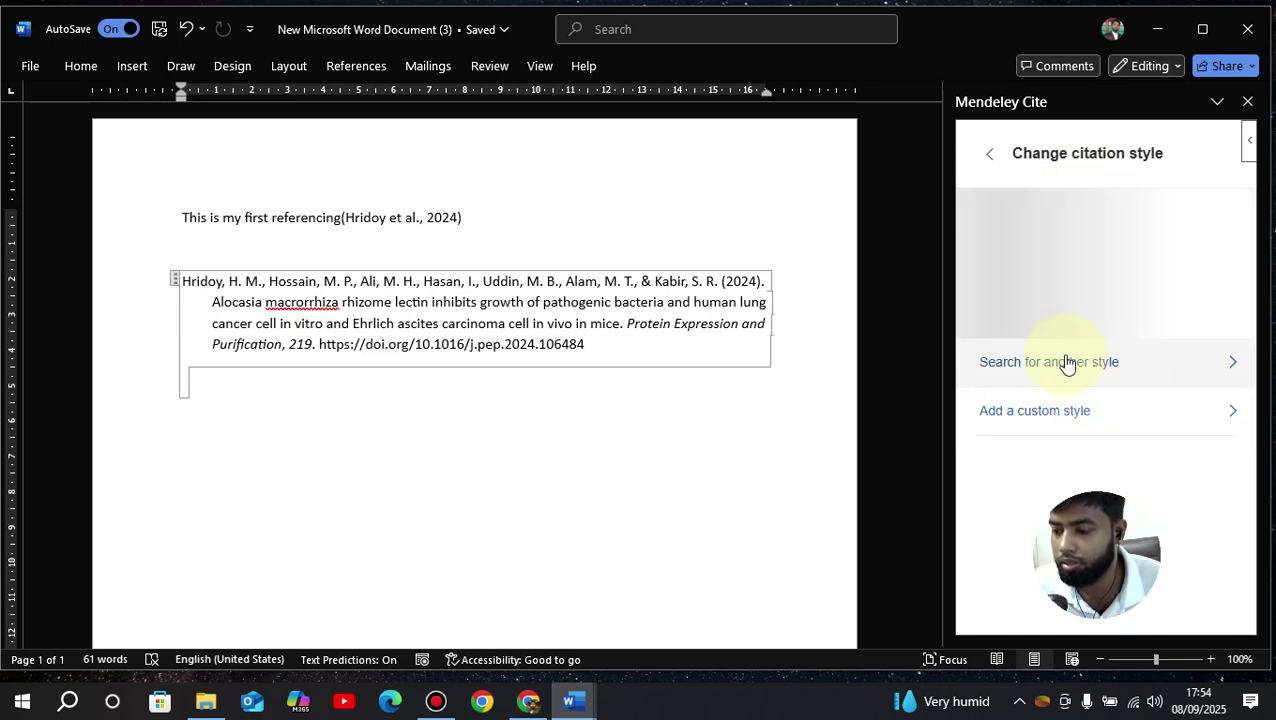
Search the online citation styles for 'macro'.
{"action": "left_click", "coordinate": [1066, 362]}
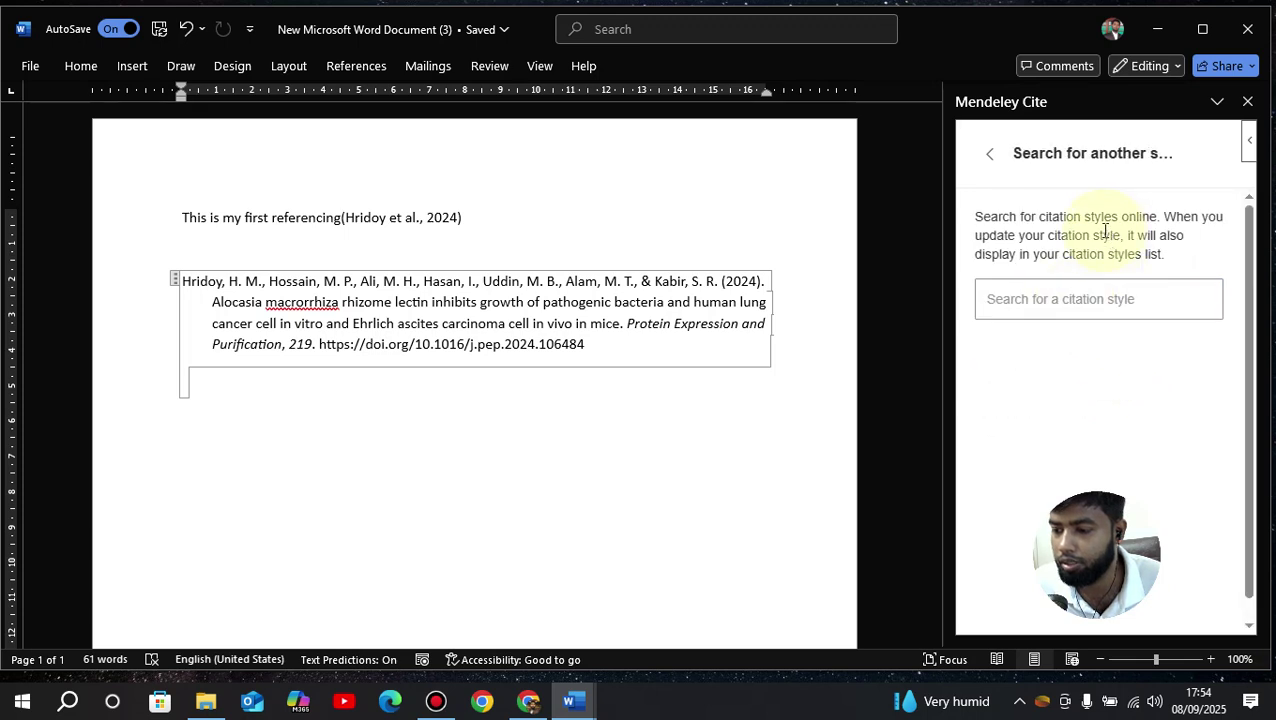
{"action": "left_click", "coordinate": [1043, 312]}
{"action": "left_click", "coordinate": [998, 157]}
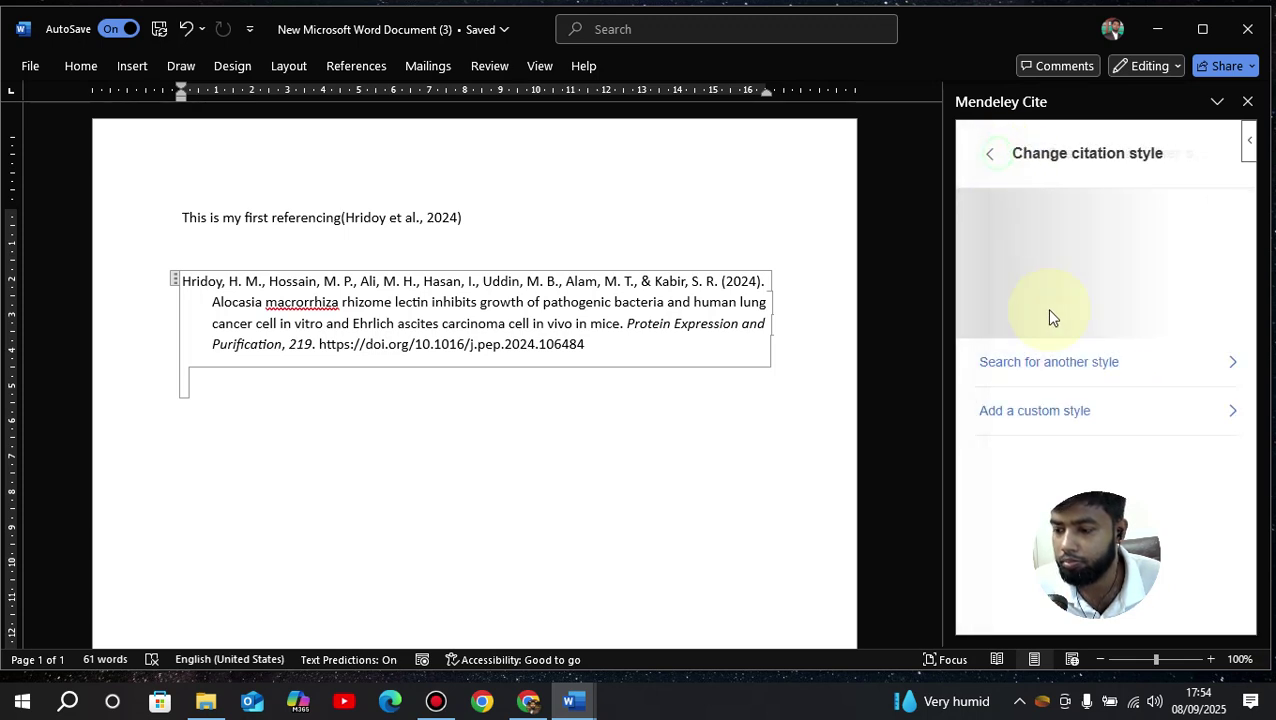
{"action": "left_click", "coordinate": [1048, 368]}
{"action": "left_click", "coordinate": [1066, 287]}
{"action": "type", "text": "macro"}
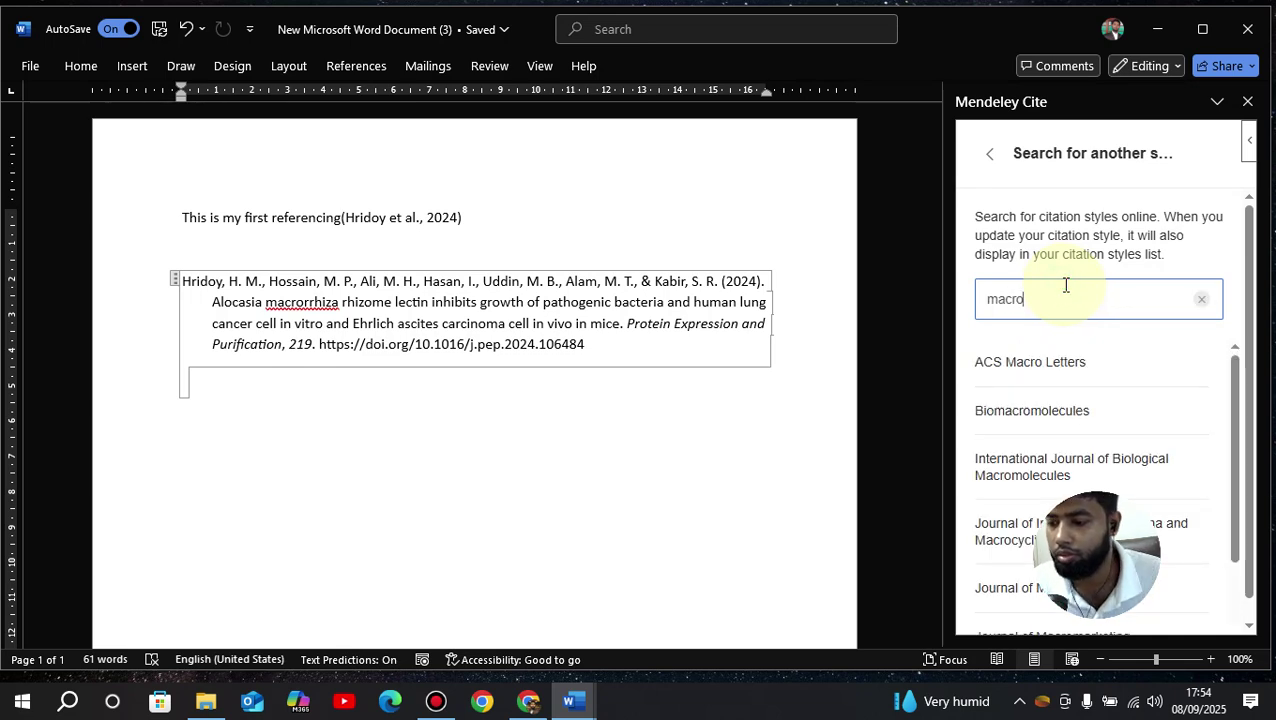
{"action": "scroll", "coordinate": [1046, 416], "scroll_direction": "down", "scroll_amount": 2}
{"action": "scroll", "coordinate": [1046, 418], "scroll_direction": "up", "scroll_amount": 1}
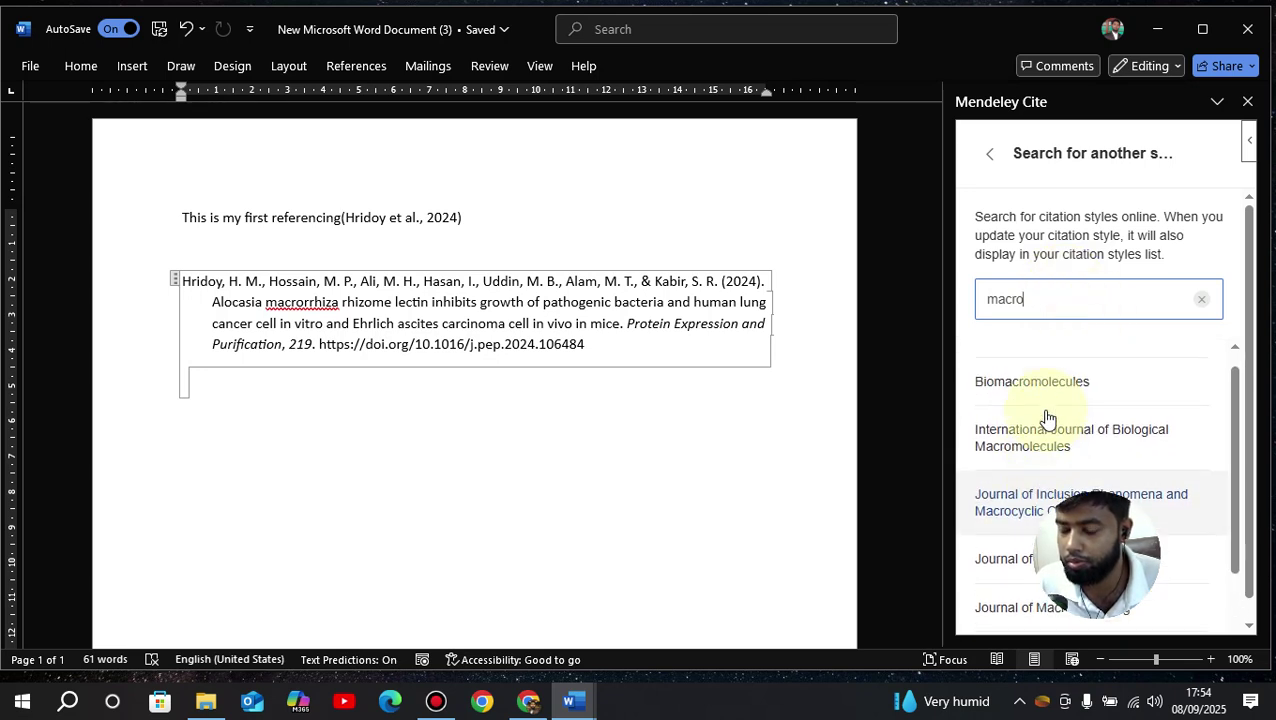
{"action": "scroll", "coordinate": [1046, 420], "scroll_direction": "up", "scroll_amount": 1}
{"action": "scroll", "coordinate": [1046, 418], "scroll_direction": "down", "scroll_amount": 1}
{"action": "scroll", "coordinate": [1043, 440], "scroll_direction": "down", "scroll_amount": 1}
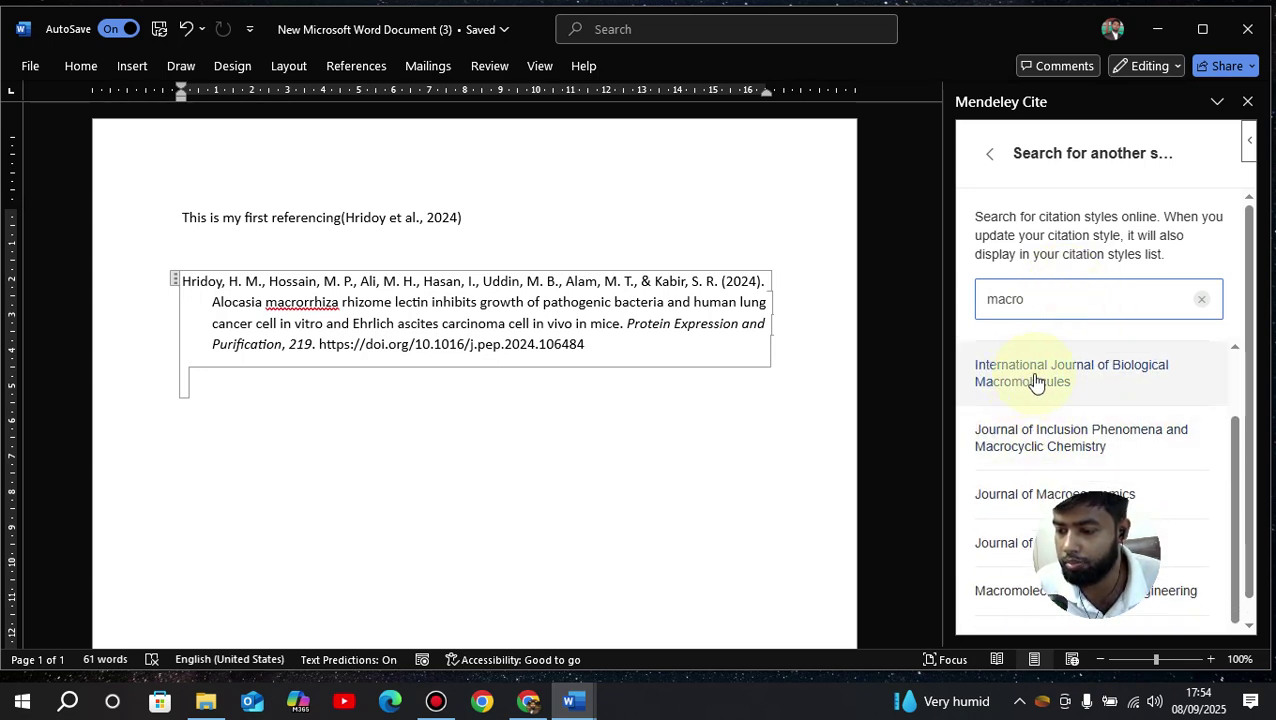
Apply the International Journal of Biological Macromolecules style, turning the citation into [1].
{"action": "left_click", "coordinate": [1048, 390]}
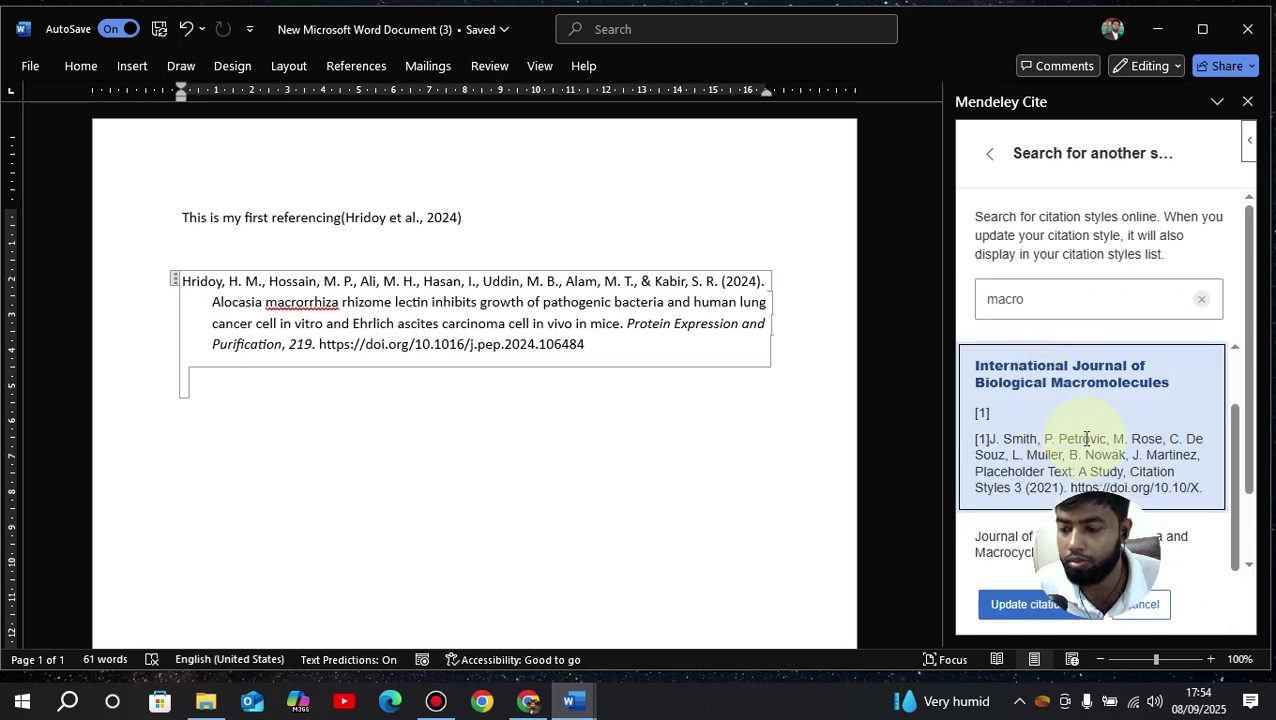
{"action": "scroll", "coordinate": [1043, 425], "scroll_direction": "down", "scroll_amount": 1}
{"action": "scroll", "coordinate": [1040, 425], "scroll_direction": "up", "scroll_amount": 1}
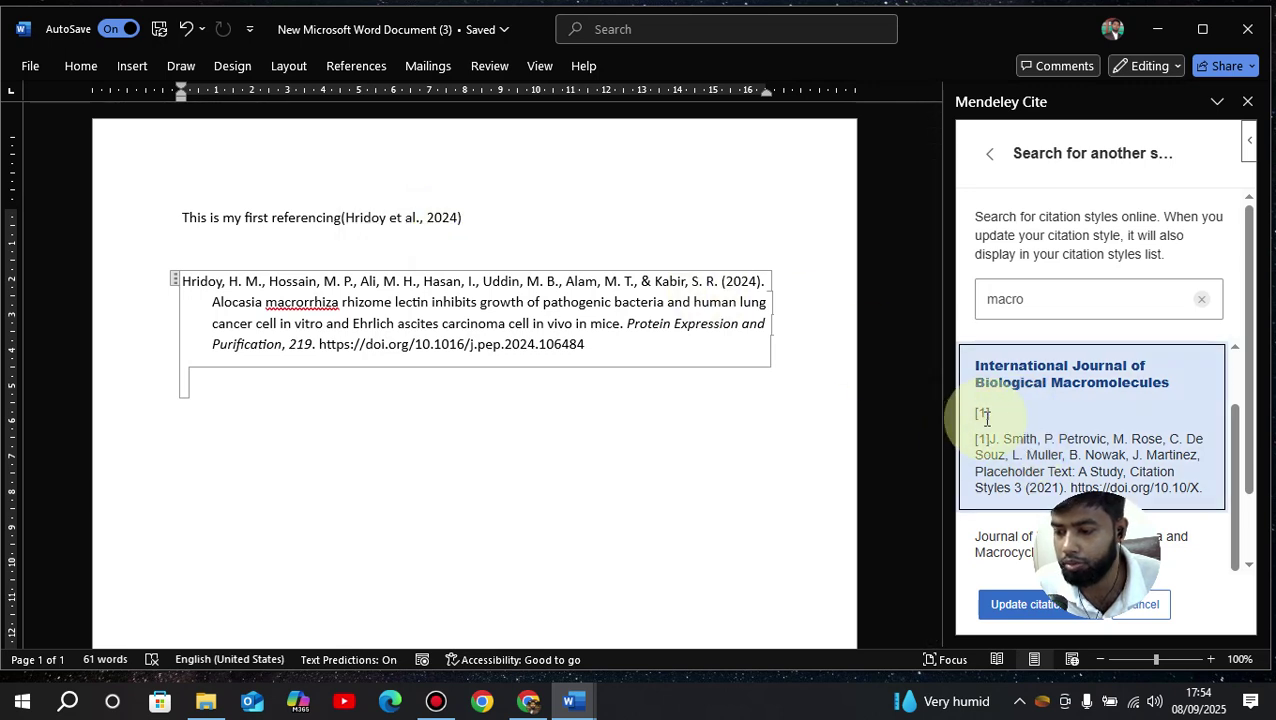
{"action": "scroll", "coordinate": [985, 418], "scroll_direction": "down", "scroll_amount": 1}
{"action": "scroll", "coordinate": [985, 425], "scroll_direction": "up", "scroll_amount": 1}
{"action": "scroll", "coordinate": [984, 450], "scroll_direction": "up", "scroll_amount": 1}
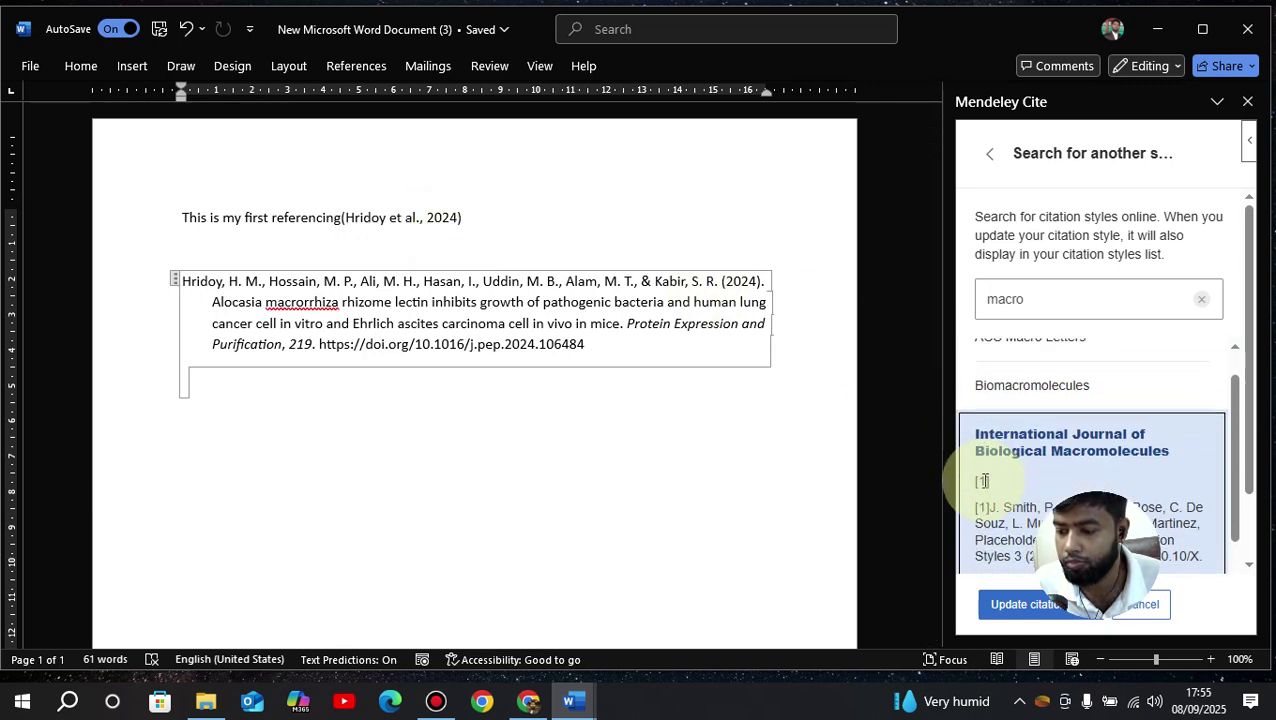
{"action": "scroll", "coordinate": [983, 478], "scroll_direction": "down", "scroll_amount": 1}
{"action": "left_click", "coordinate": [1003, 615]}
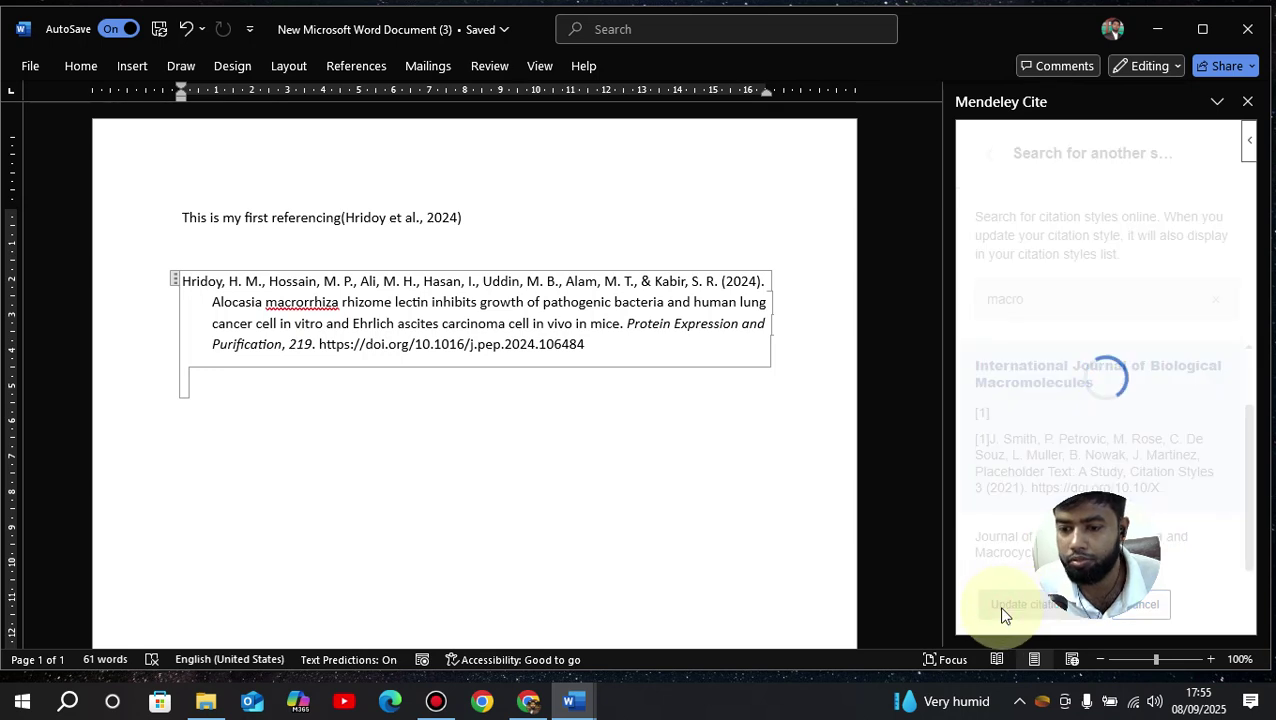
Check the reformatted [1] citation and bibliography entry, then return to the citation style options.
{"action": "left_click", "coordinate": [365, 222]}
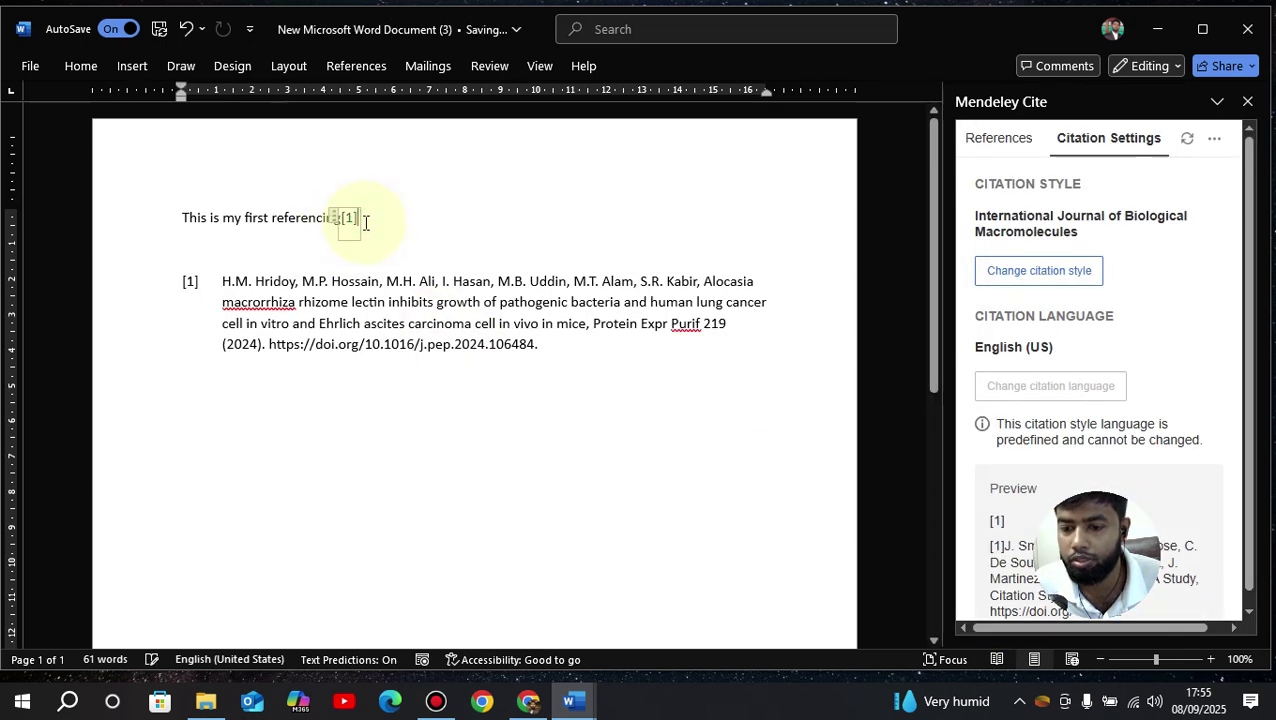
{"action": "left_click", "coordinate": [355, 318]}
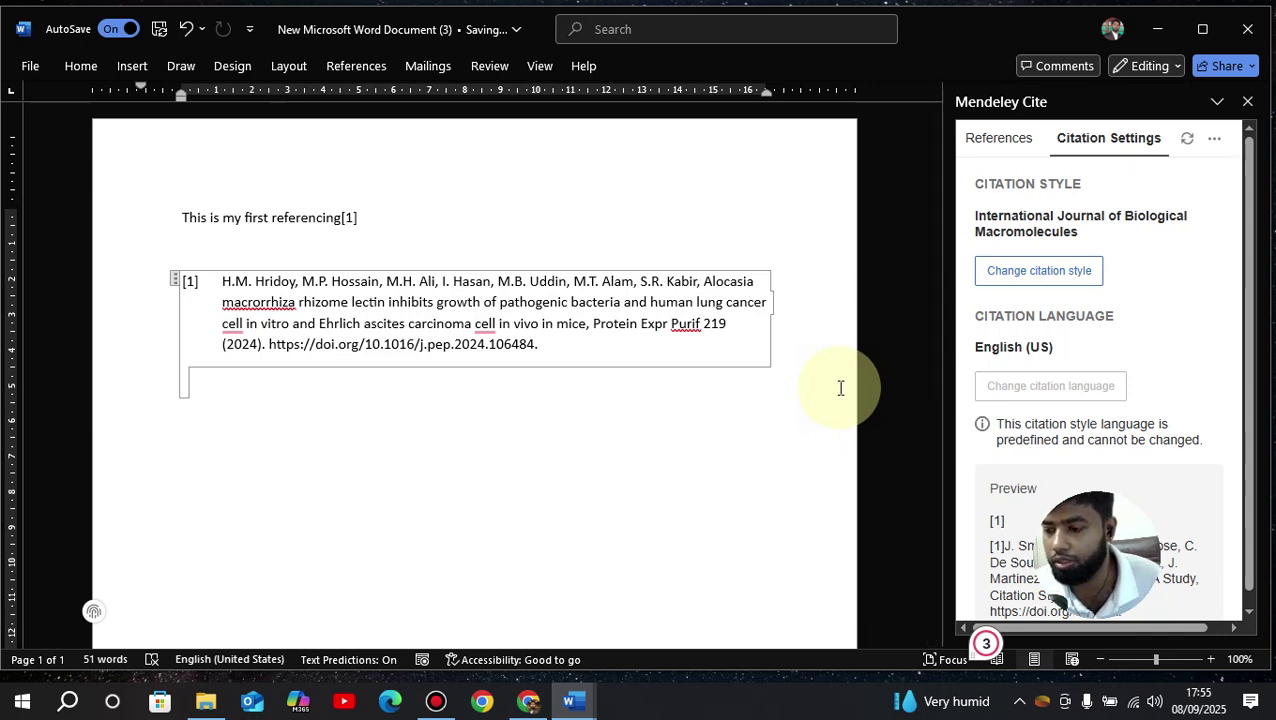
{"action": "left_click", "coordinate": [1036, 271]}
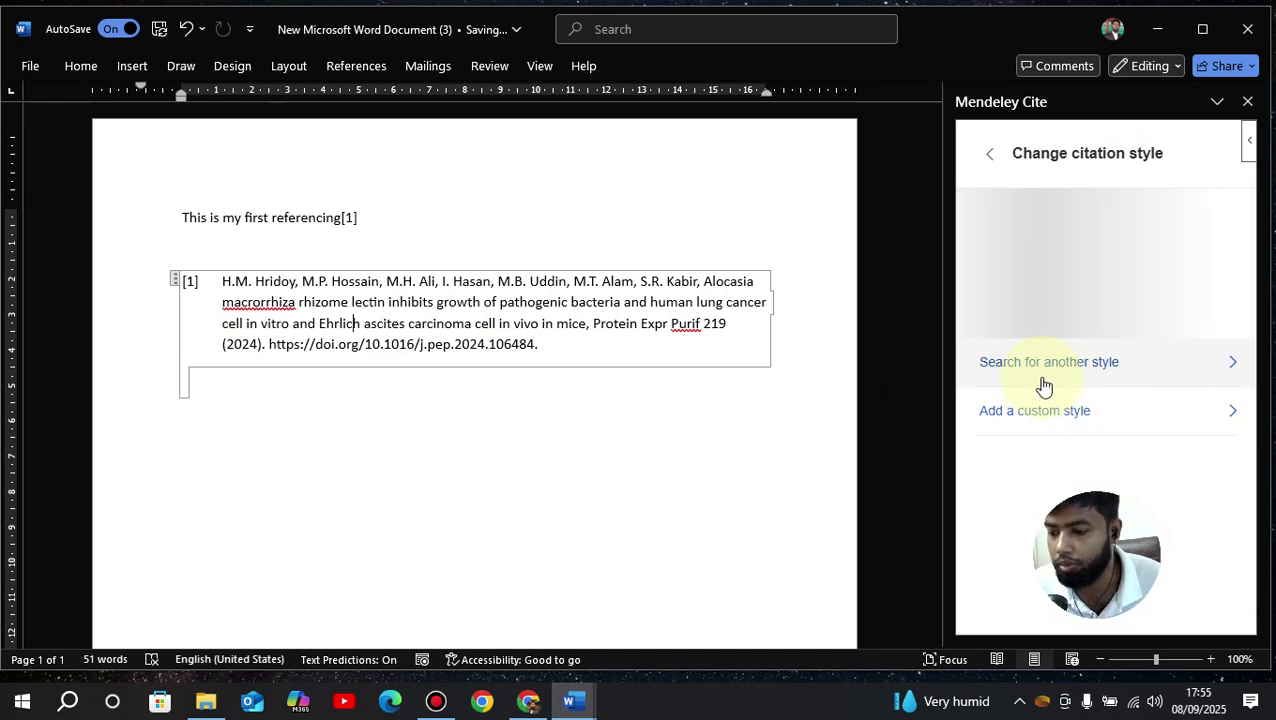
Bring up Mendeley Cite's online citation style search, leaving the search empty.
{"action": "left_click", "coordinate": [1046, 387]}
{"action": "left_click", "coordinate": [1045, 303]}
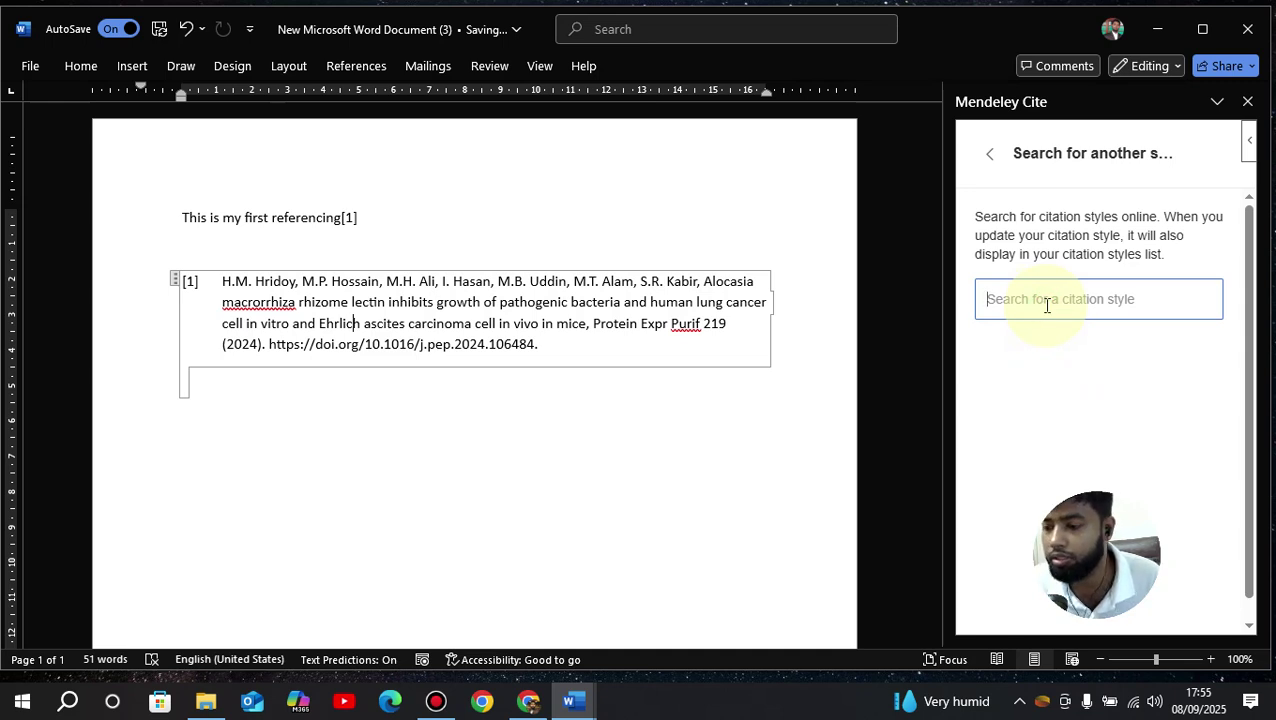
{"action": "left_click", "coordinate": [989, 153]}
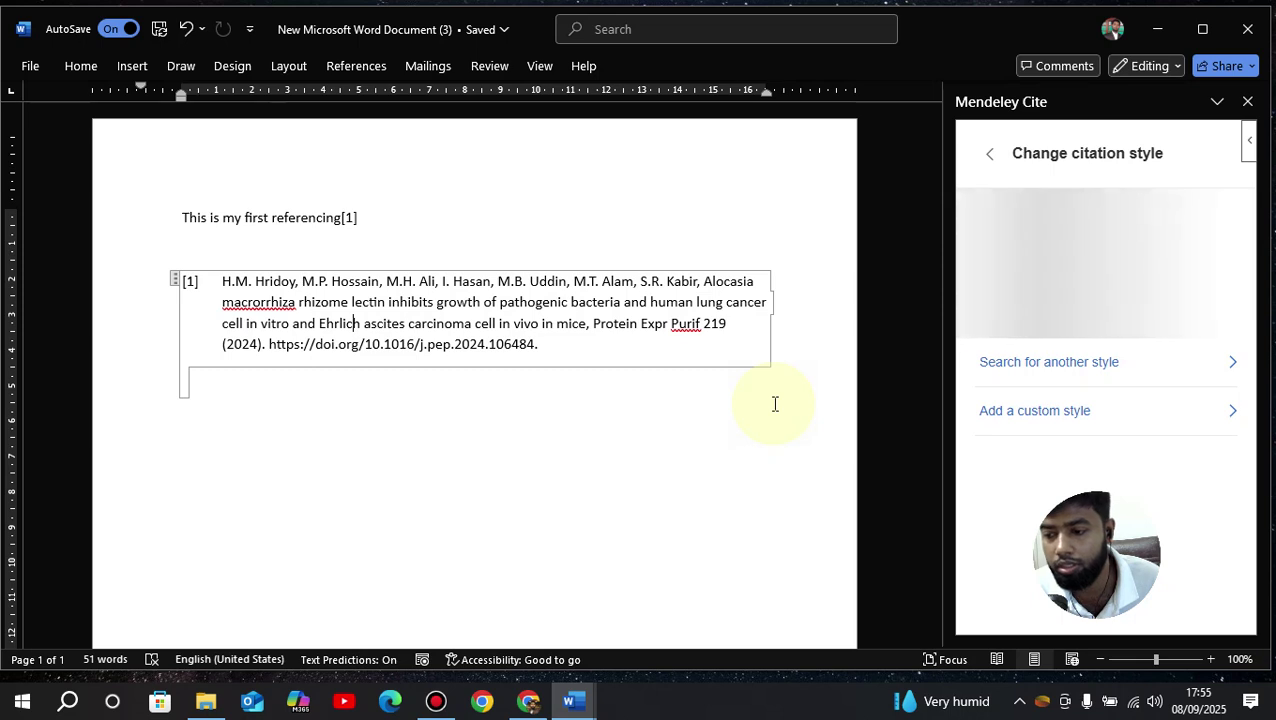
{"action": "left_click", "coordinate": [1033, 366]}
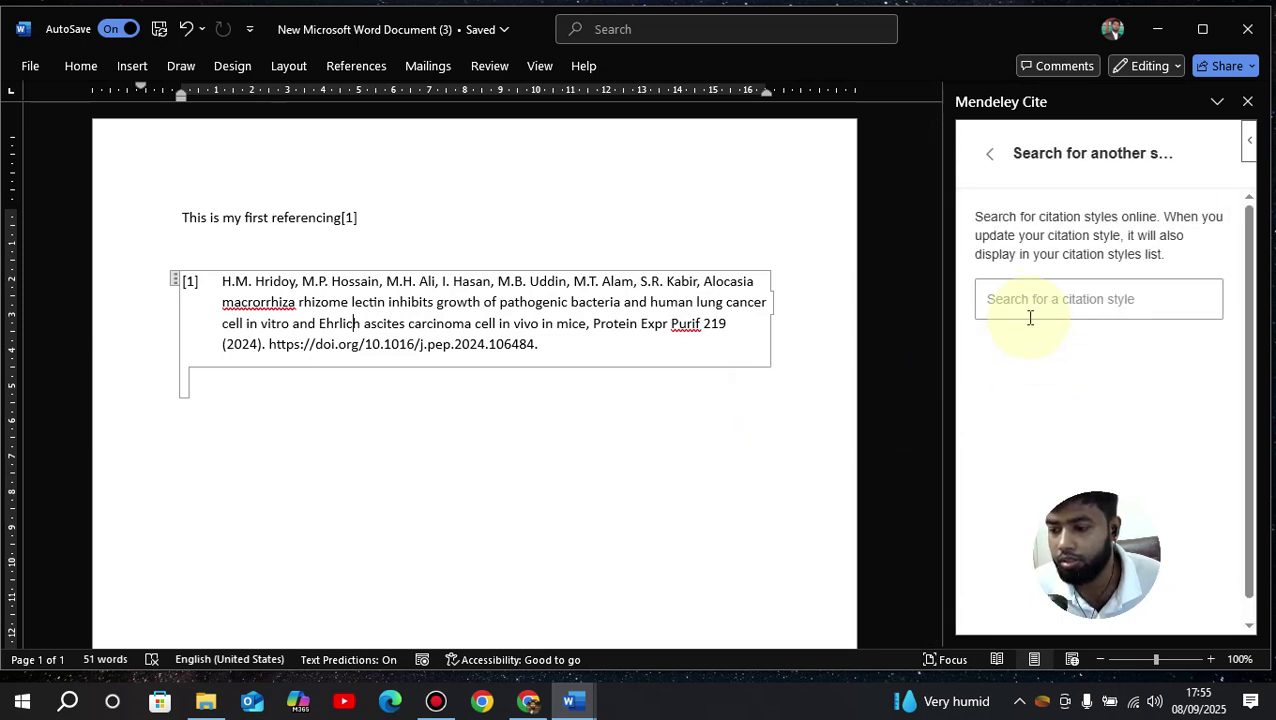